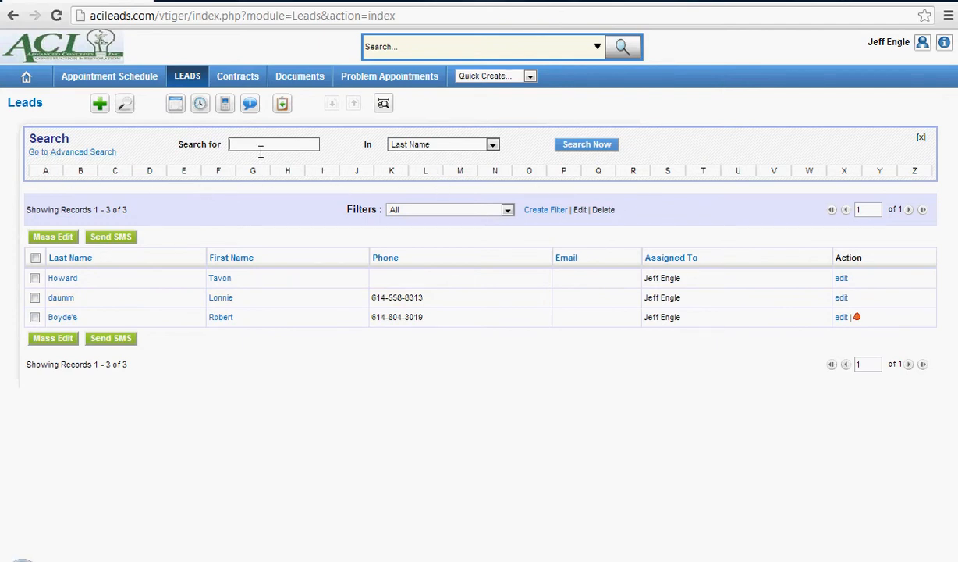
Check the searchable fields with Last Name selected, and filter the leads list by the public Appointments filter.
{"action": "left_click", "coordinate": [392, 145]}
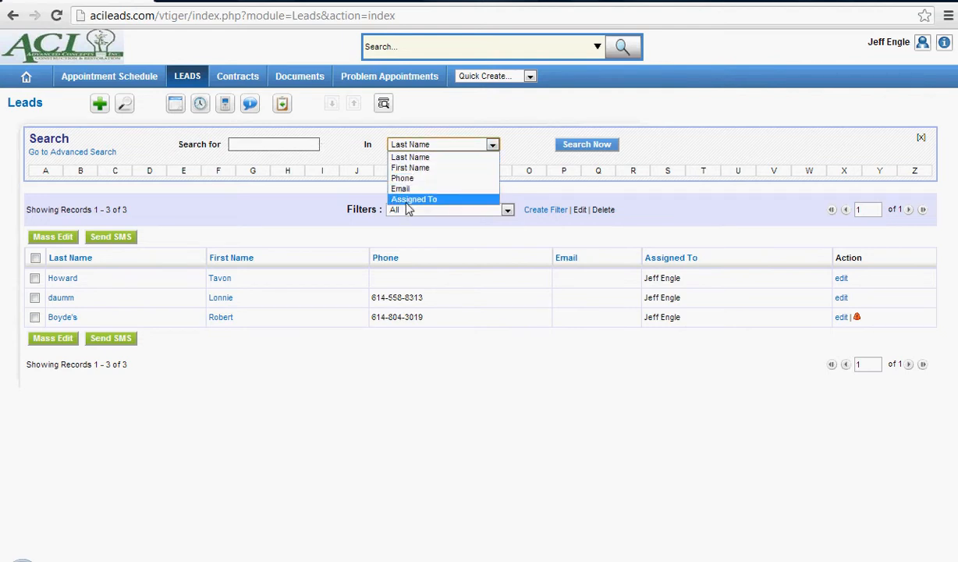
{"action": "left_click", "coordinate": [397, 157]}
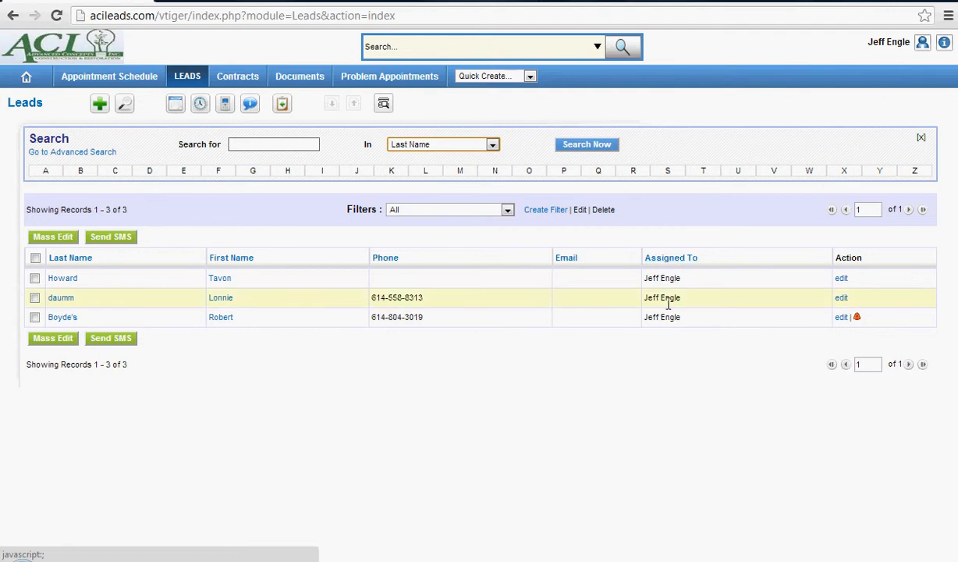
{"action": "left_click", "coordinate": [449, 215]}
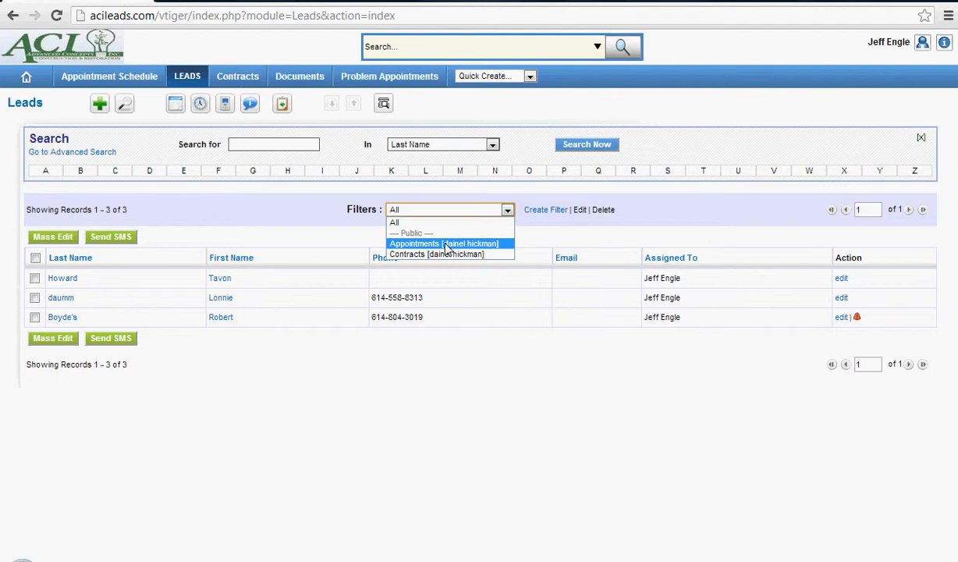
{"action": "left_click", "coordinate": [446, 244]}
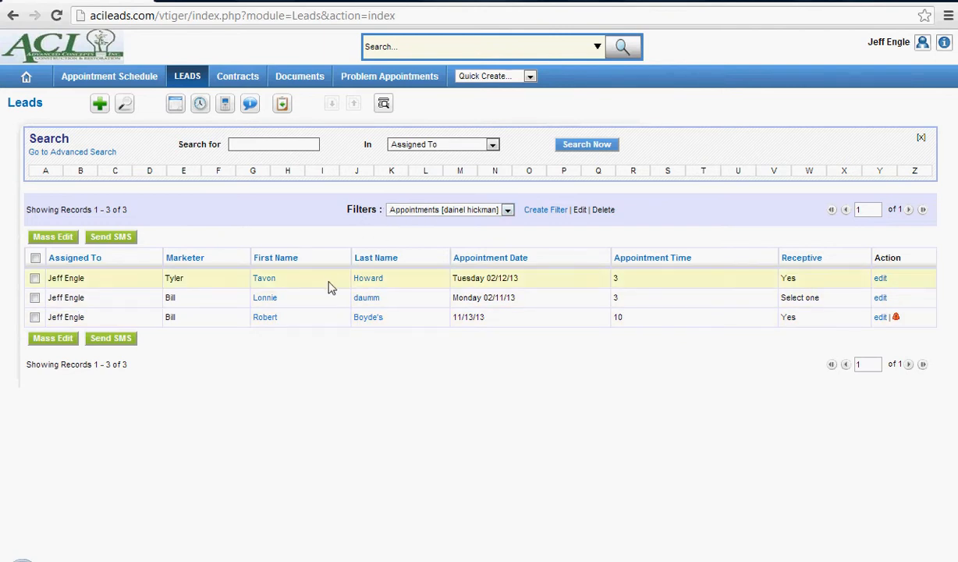
View the leads list under the Contracts filter and the All filter, and return it to the Appointments filter.
{"action": "left_click", "coordinate": [422, 210]}
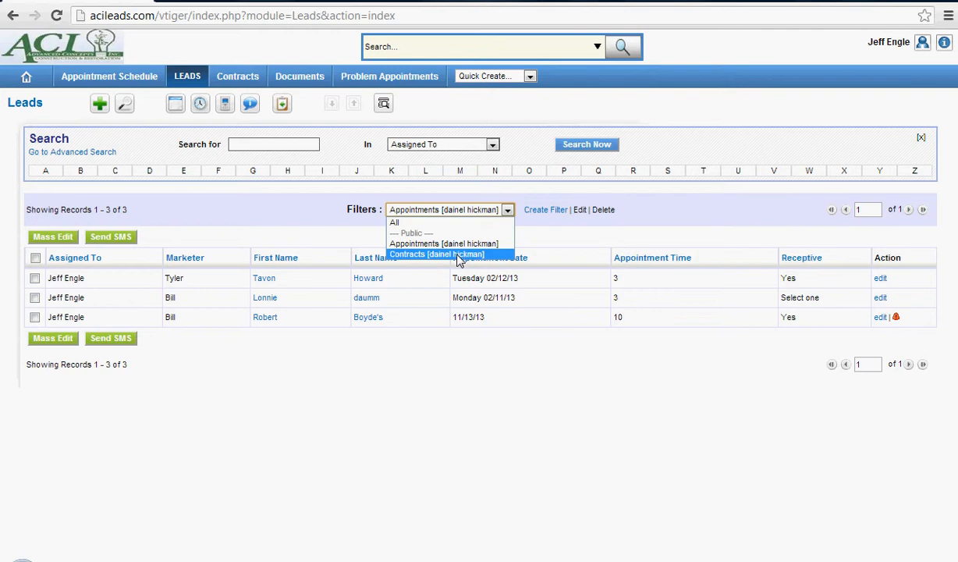
{"action": "left_click", "coordinate": [411, 255]}
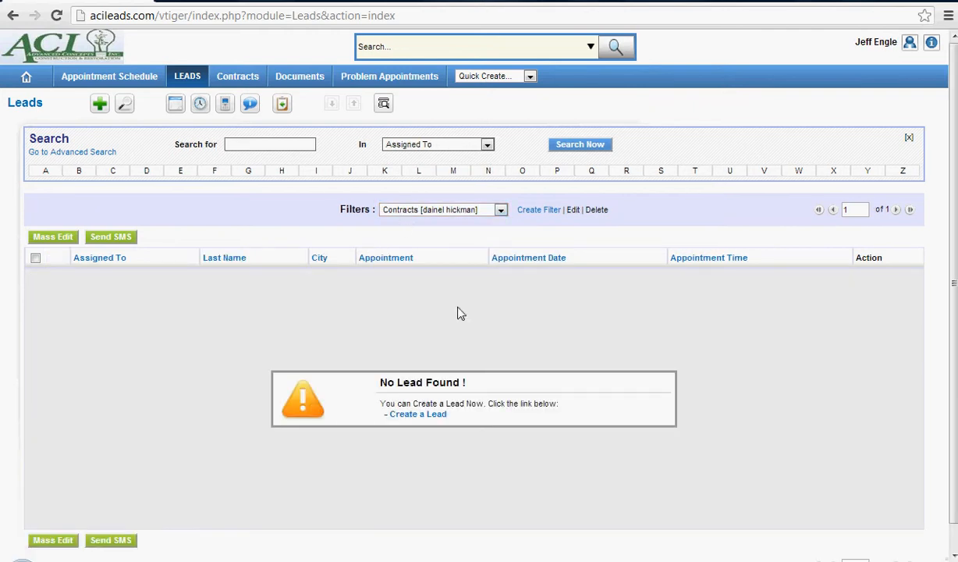
{"action": "left_click", "coordinate": [404, 212]}
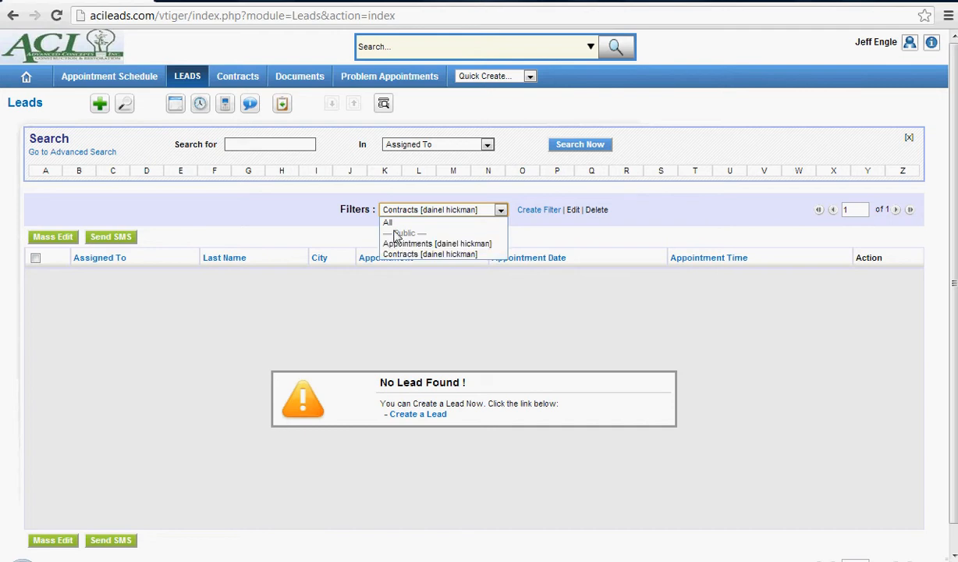
{"action": "left_click", "coordinate": [388, 222]}
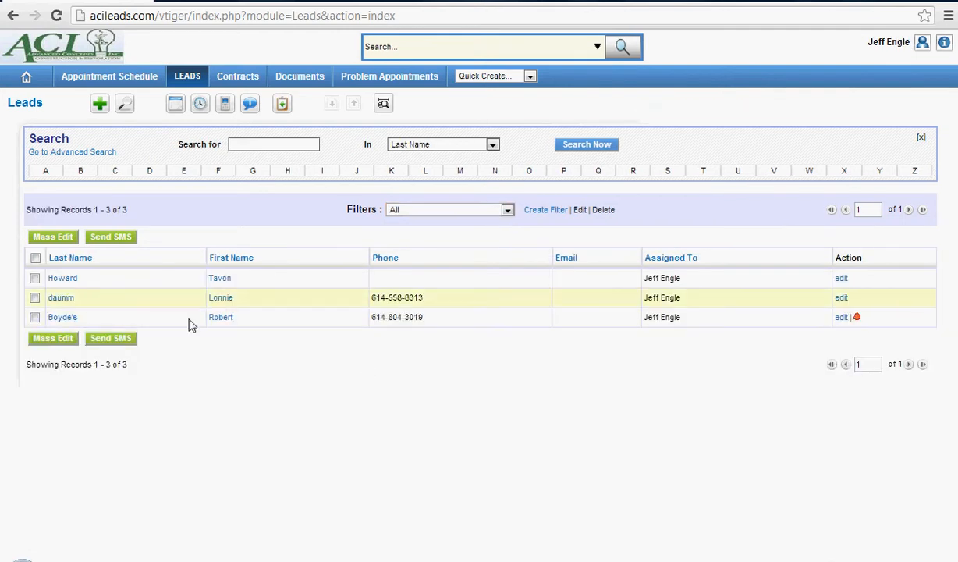
{"action": "left_click", "coordinate": [405, 211]}
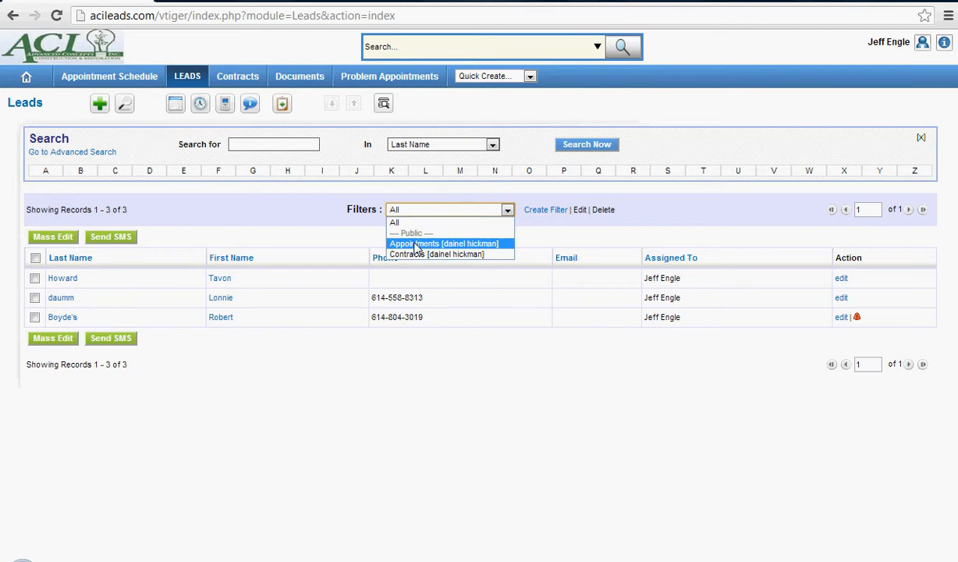
{"action": "left_click", "coordinate": [413, 241]}
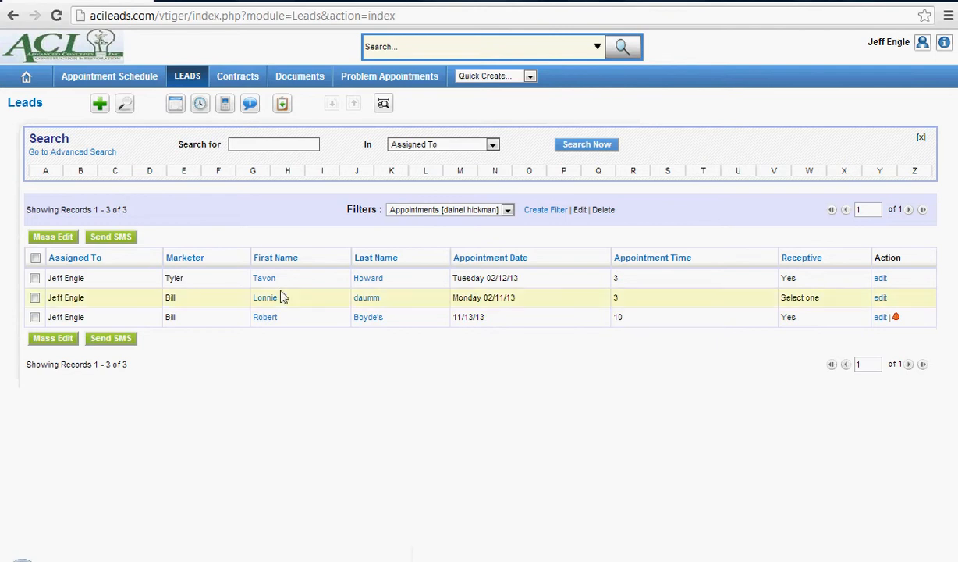
Open the lead with the Tuesday 02/12/13 appointment, review its details and open the record for editing.
{"action": "left_click", "coordinate": [257, 280]}
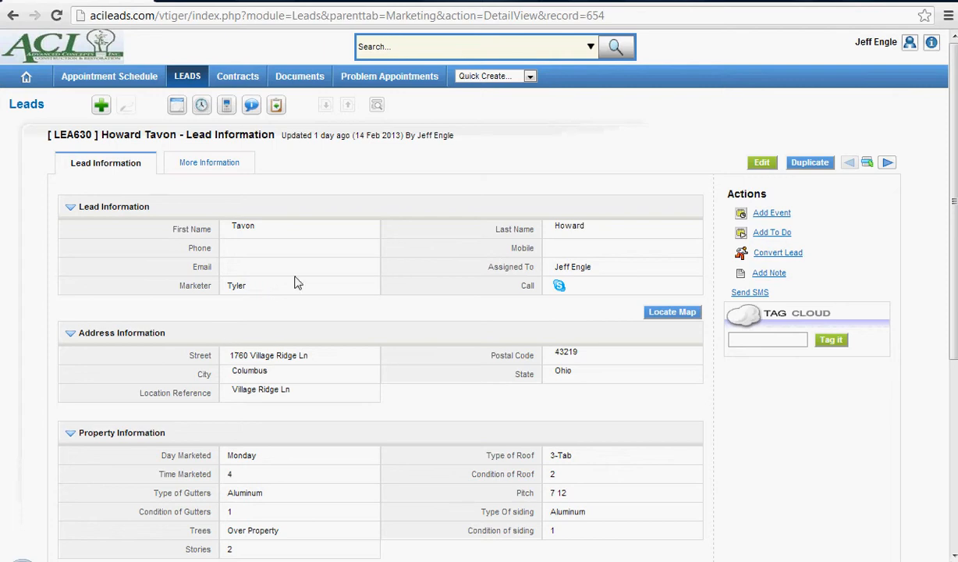
{"action": "scroll", "coordinate": [295, 283], "scroll_direction": "down", "scroll_amount": 3}
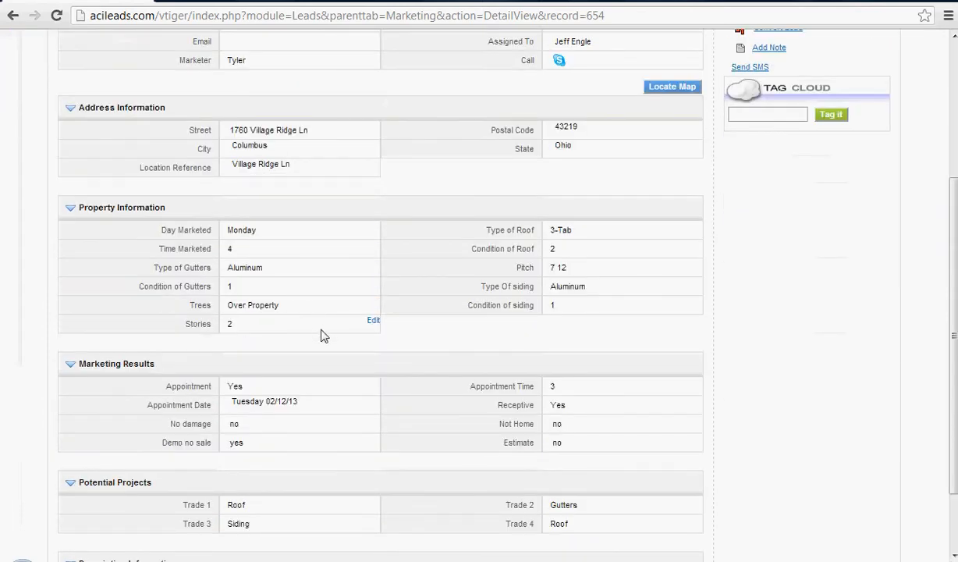
{"action": "scroll", "coordinate": [309, 316], "scroll_direction": "down", "scroll_amount": 1}
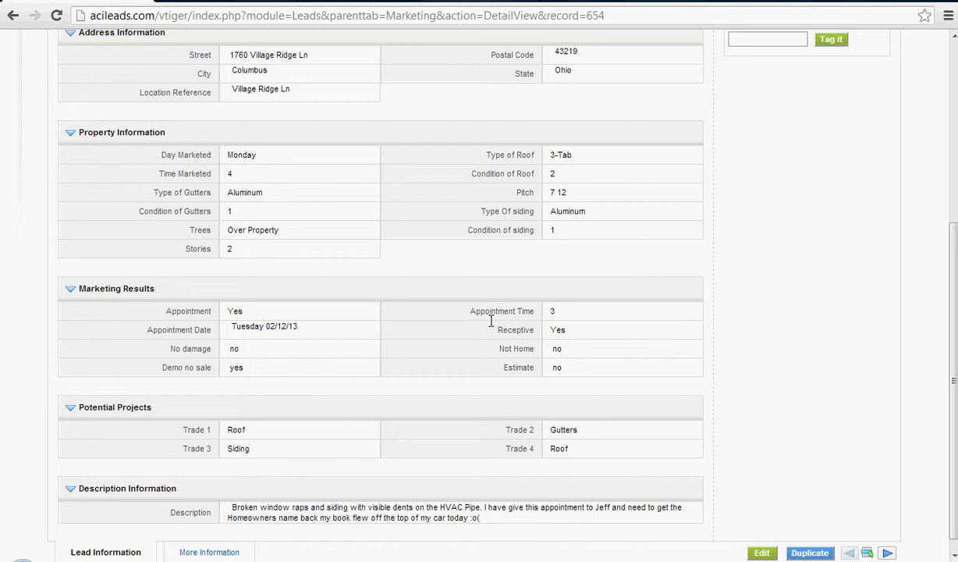
{"action": "scroll", "coordinate": [438, 355], "scroll_direction": "up", "scroll_amount": 5}
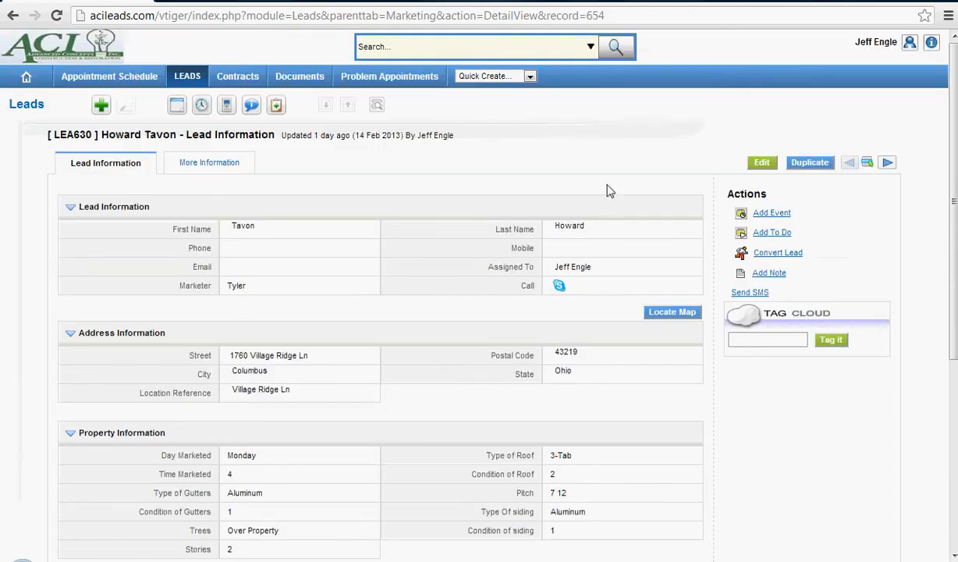
{"action": "left_click", "coordinate": [761, 163]}
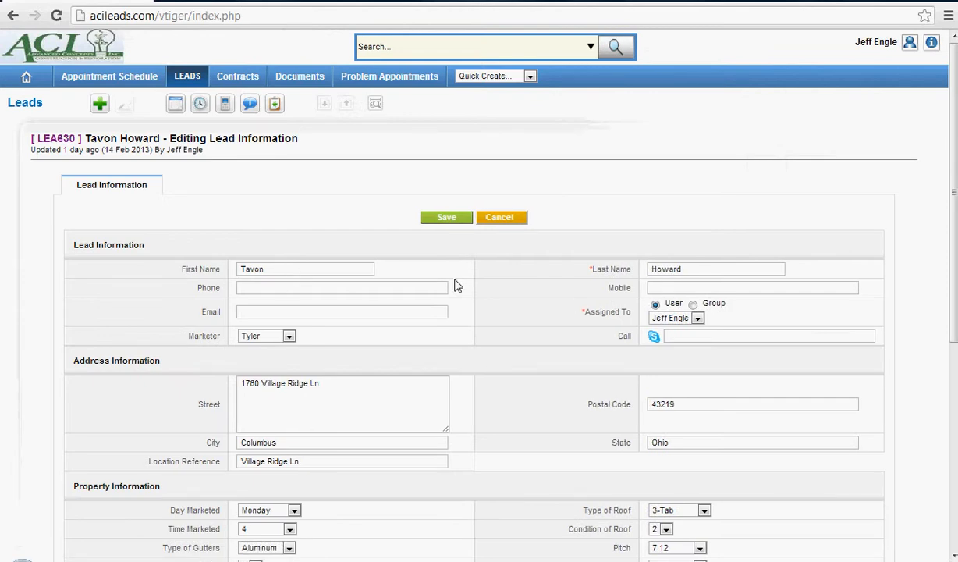
{"action": "left_click", "coordinate": [341, 289]}
{"action": "type", "text": "aswfwe"}
{"action": "key", "text": "BackSpace"}
{"action": "key", "text": "BackSpace"}
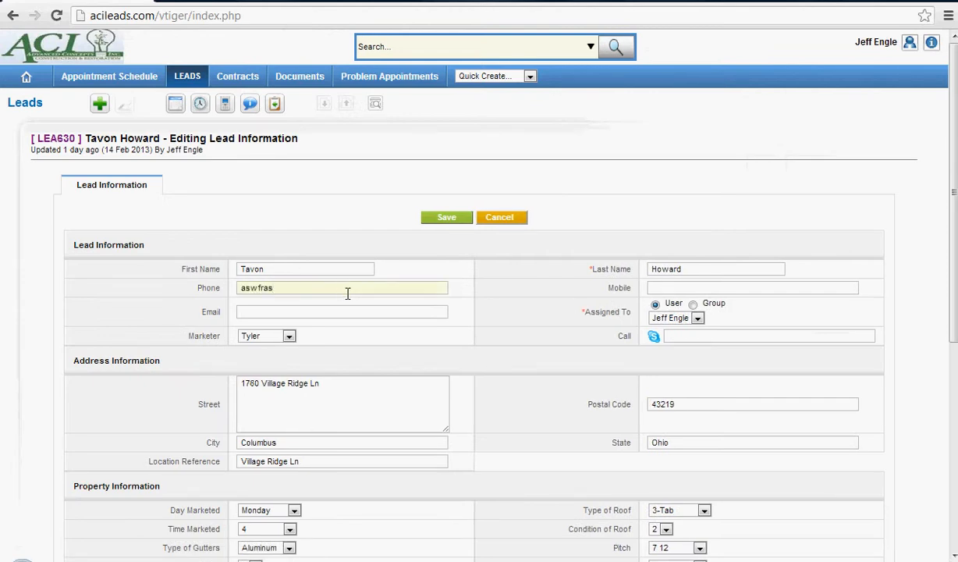
{"action": "key", "text": "BackSpace"}
{"action": "key", "text": "BackSpace"}
{"action": "key", "text": "BackSpace"}
{"action": "key", "text": "BackSpace"}
{"action": "scroll", "coordinate": [459, 273], "scroll_direction": "down", "scroll_amount": 2}
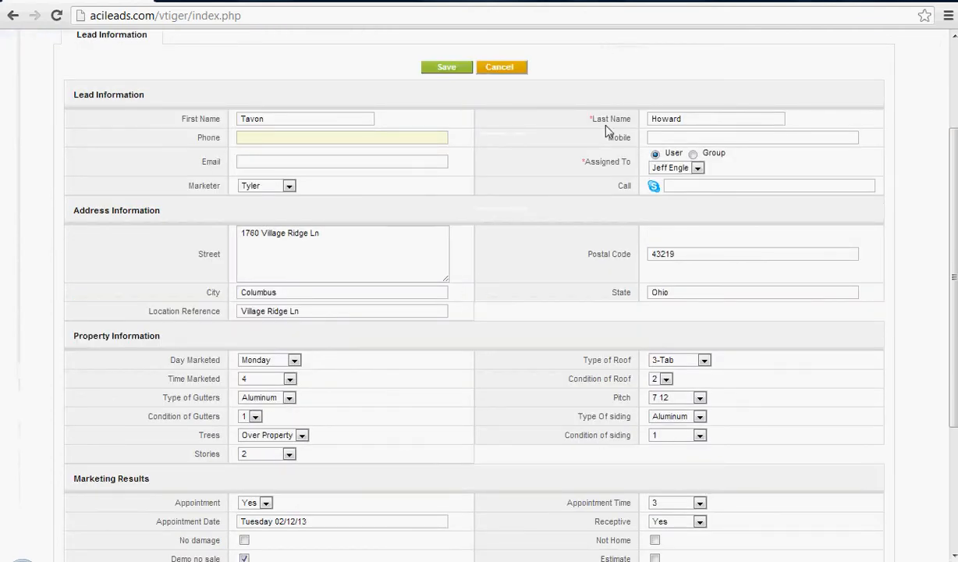
{"action": "left_click", "coordinate": [280, 163]}
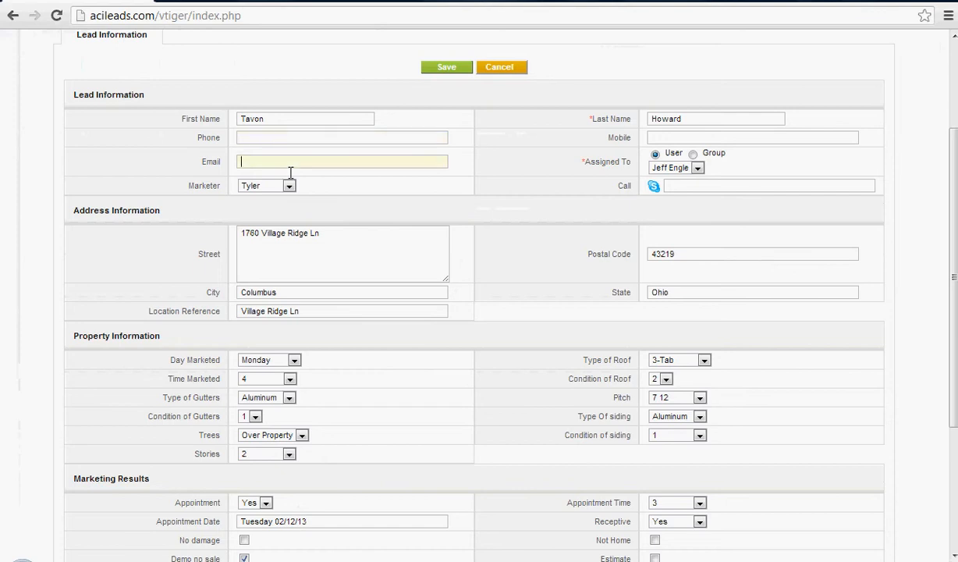
{"action": "left_click", "coordinate": [364, 165]}
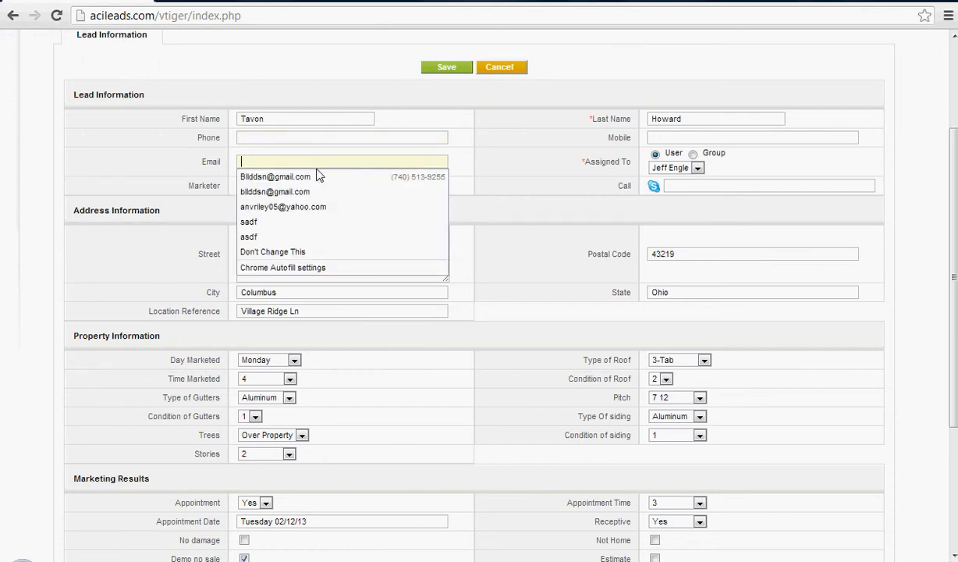
{"action": "left_click", "coordinate": [534, 177]}
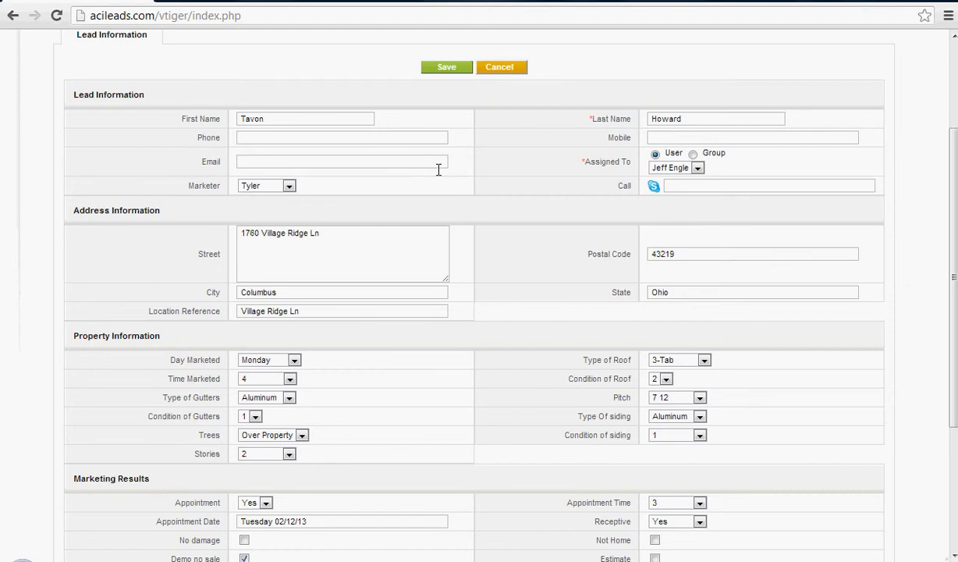
Try the other marketer option for the lead and switch back to the original marketer.
{"action": "left_click", "coordinate": [269, 186]}
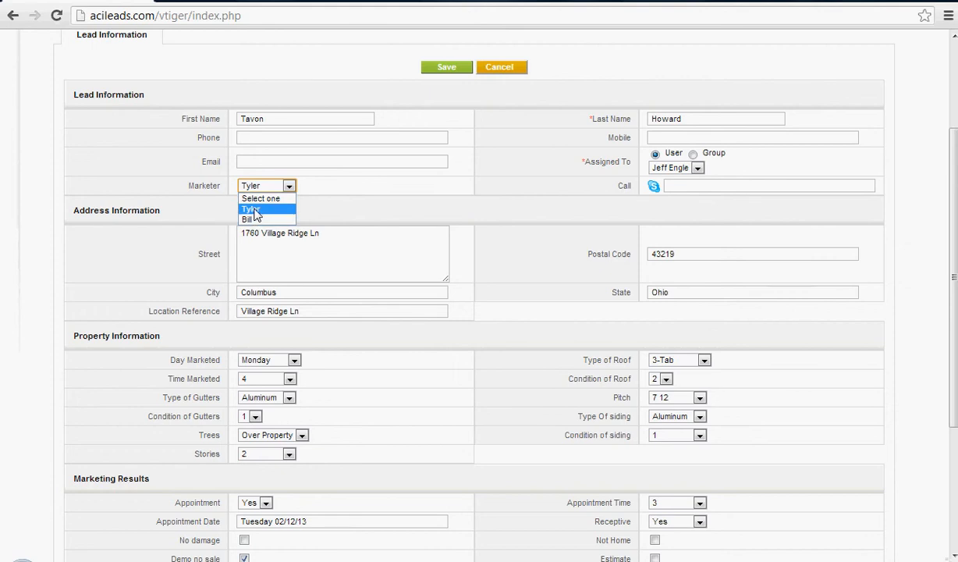
{"action": "left_click", "coordinate": [248, 219]}
{"action": "left_click", "coordinate": [261, 187]}
{"action": "left_click", "coordinate": [251, 208]}
{"action": "left_click", "coordinate": [360, 197]}
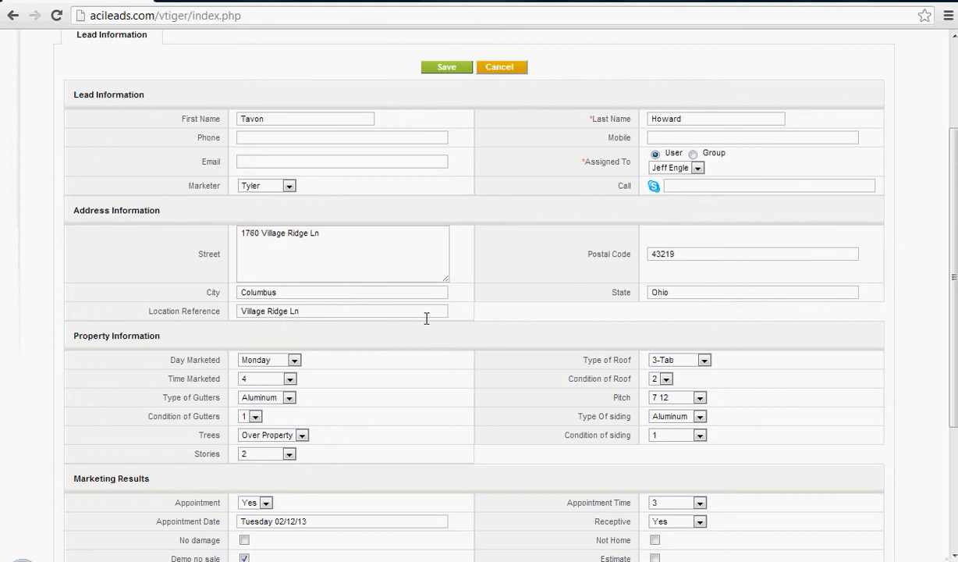
Inspect the lead's Location Reference and Street entries in the address information.
{"action": "mouse_move", "coordinate": [304, 311]}
{"action": "left_mouse_down"}
{"action": "mouse_move", "coordinate": [237, 309]}
{"action": "mouse_move", "coordinate": [296, 320]}
{"action": "left_mouse_up"}
{"action": "left_click", "coordinate": [338, 315]}
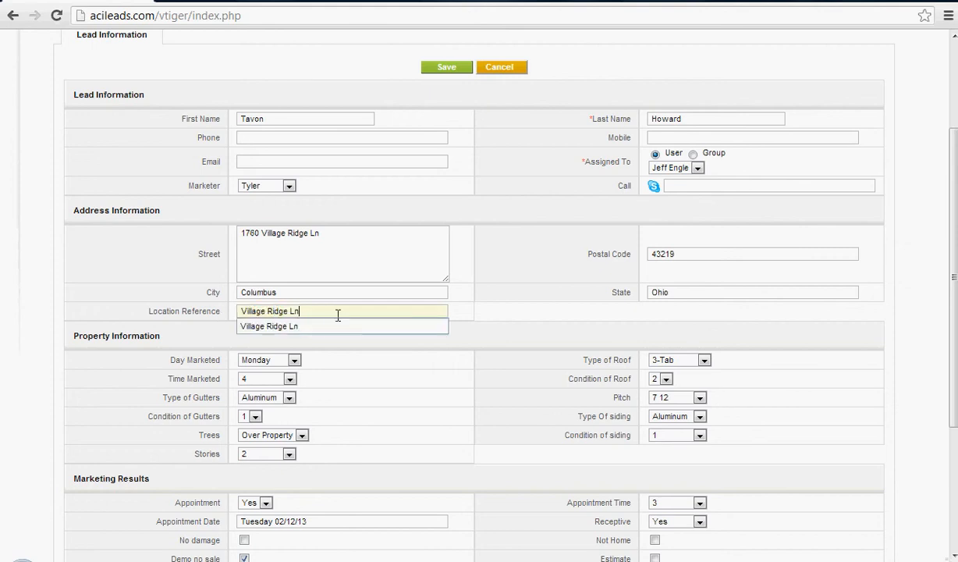
{"action": "left_click", "coordinate": [308, 248]}
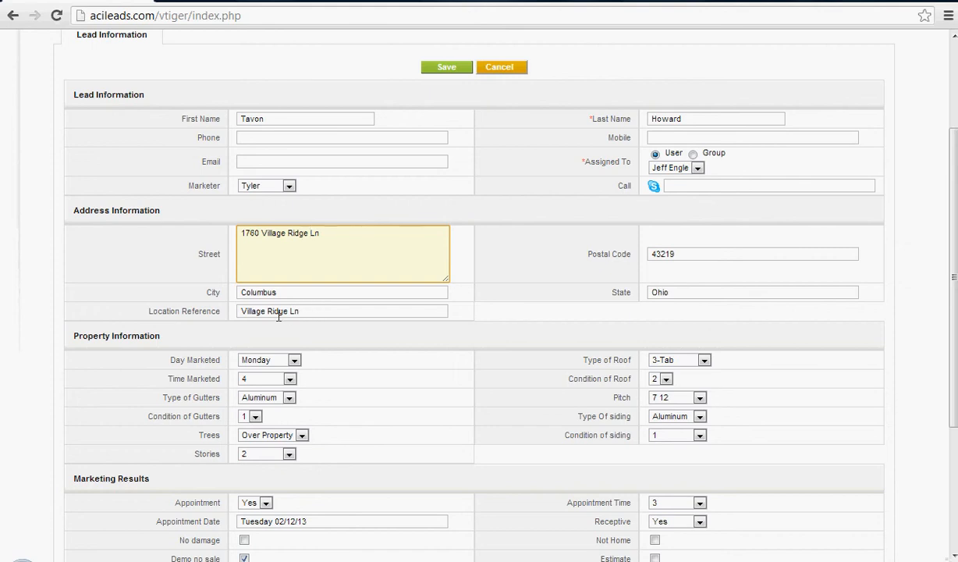
{"action": "mouse_move", "coordinate": [308, 311]}
{"action": "left_mouse_down"}
{"action": "mouse_move", "coordinate": [209, 311]}
{"action": "mouse_move", "coordinate": [294, 311]}
{"action": "left_mouse_up"}
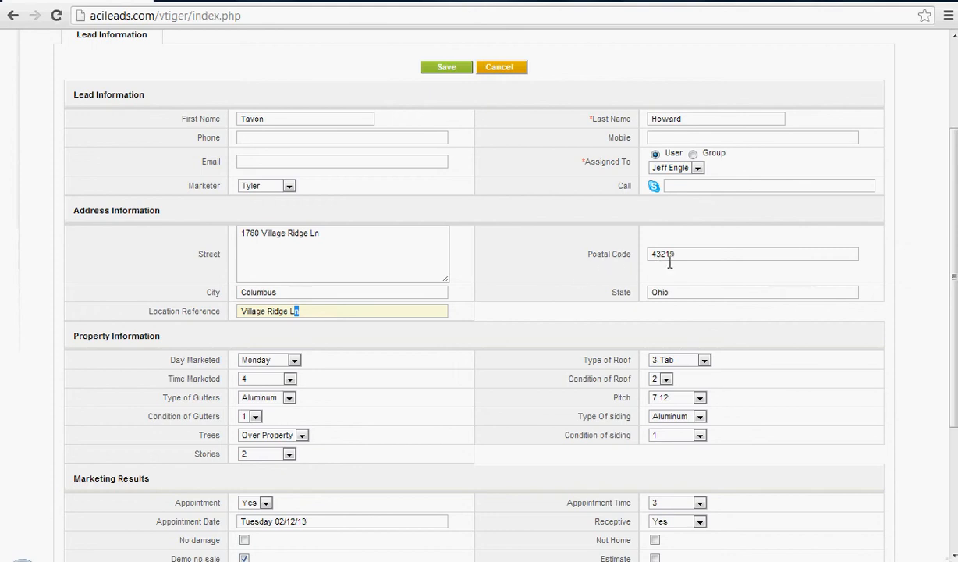
Examine the property options for day and time marketed, gutter type and condition, trees and stories.
{"action": "scroll", "coordinate": [493, 294], "scroll_direction": "down", "scroll_amount": 1}
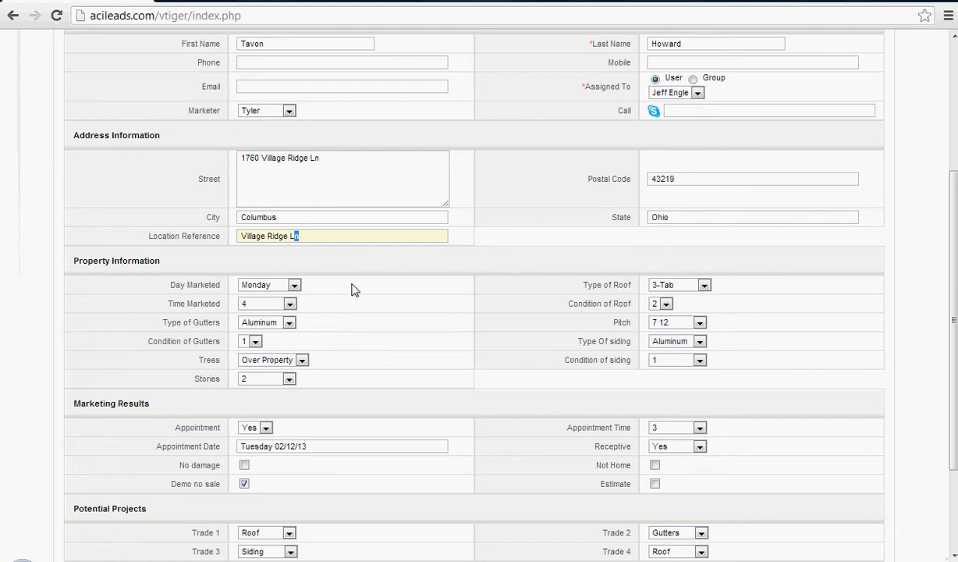
{"action": "left_click", "coordinate": [251, 361]}
{"action": "left_click", "coordinate": [251, 361]}
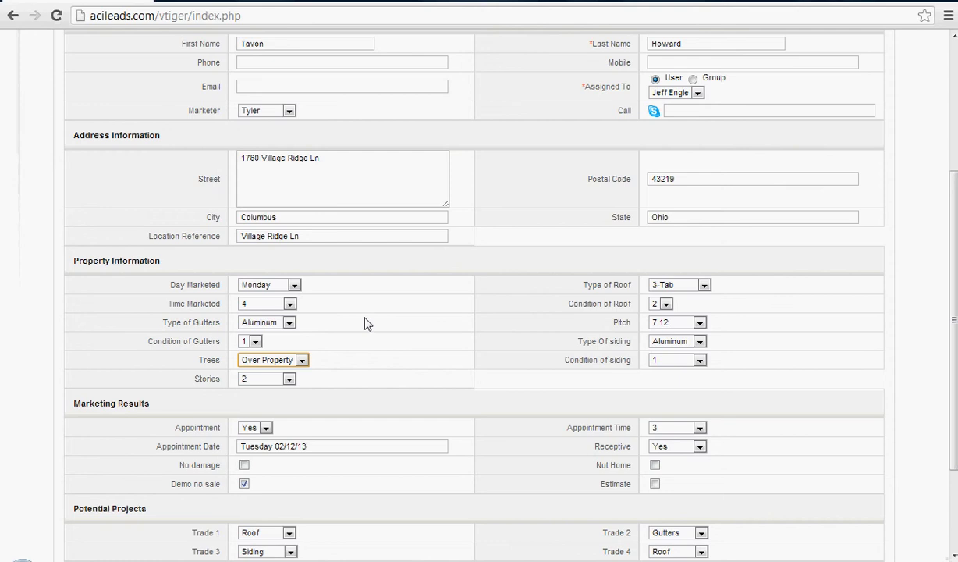
{"action": "left_click", "coordinate": [254, 286]}
{"action": "left_click", "coordinate": [254, 288]}
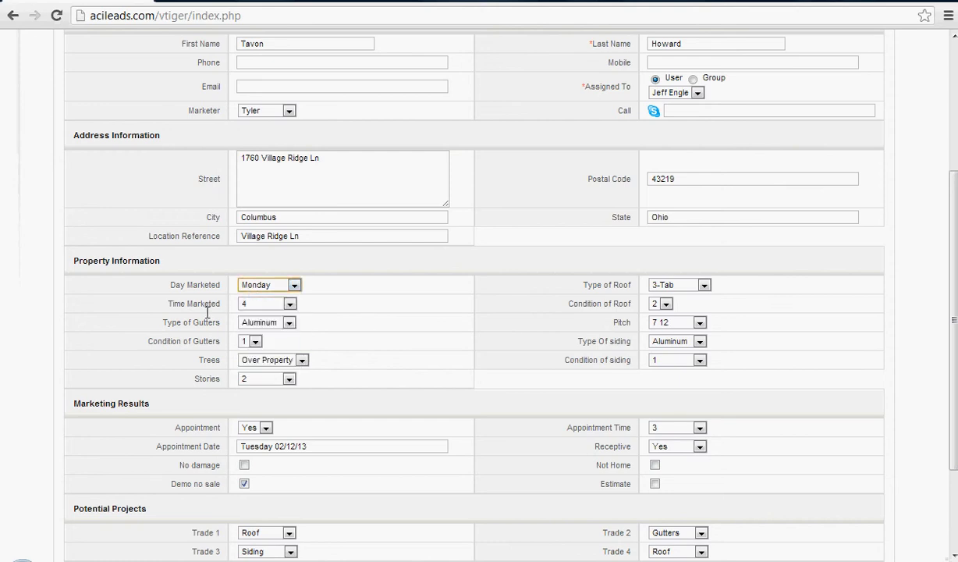
{"action": "left_click", "coordinate": [247, 306]}
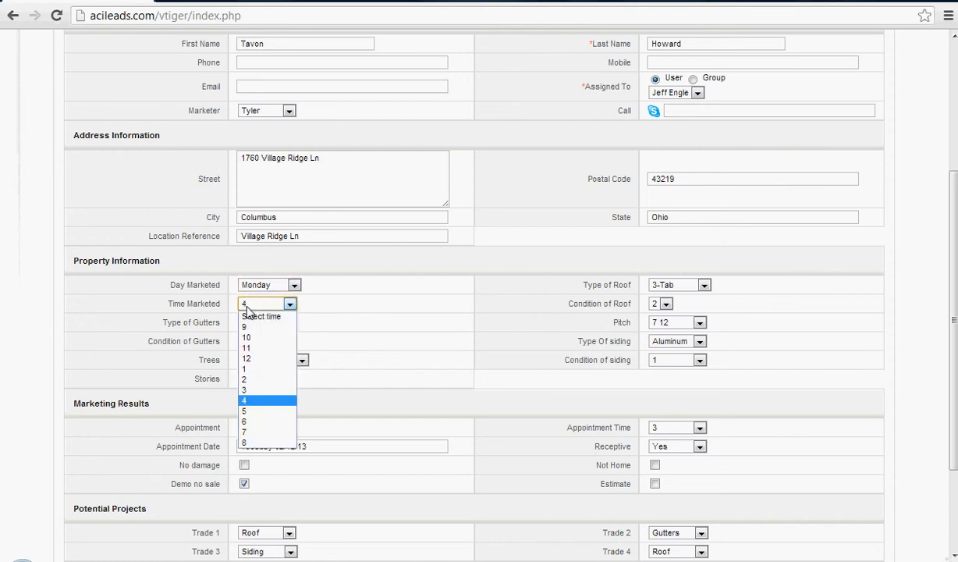
{"action": "left_click", "coordinate": [246, 306]}
{"action": "left_click", "coordinate": [247, 322]}
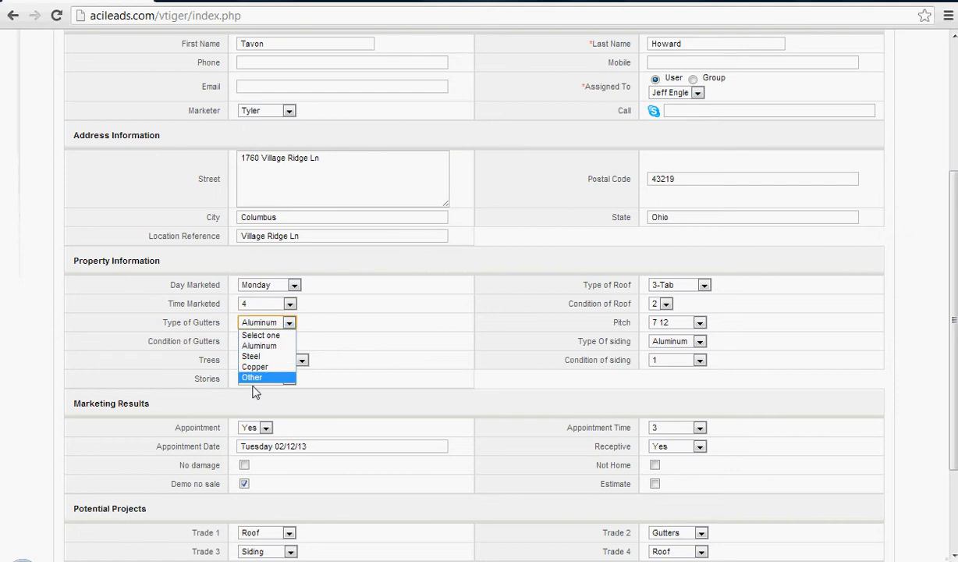
{"action": "left_click", "coordinate": [248, 324]}
{"action": "left_click", "coordinate": [247, 340]}
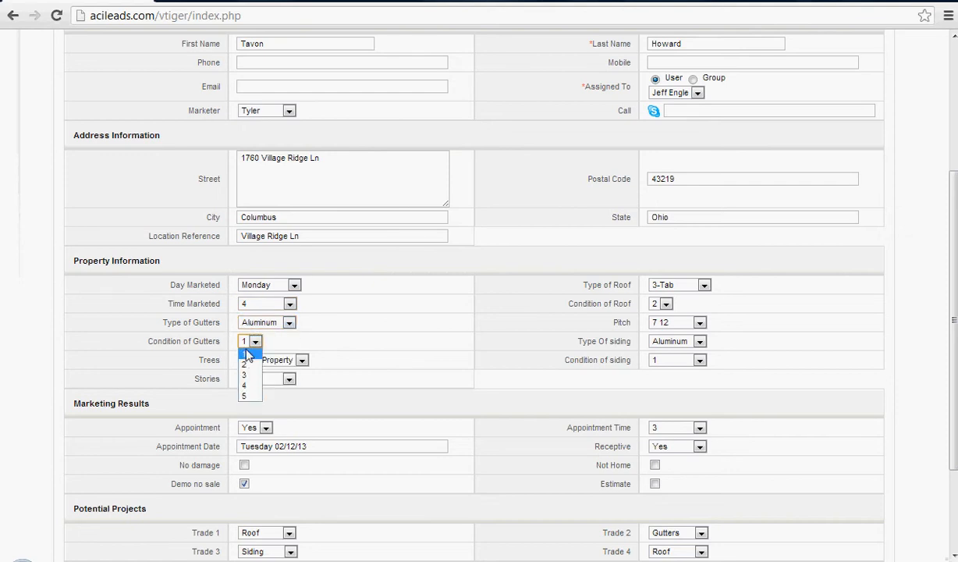
{"action": "left_click", "coordinate": [245, 353]}
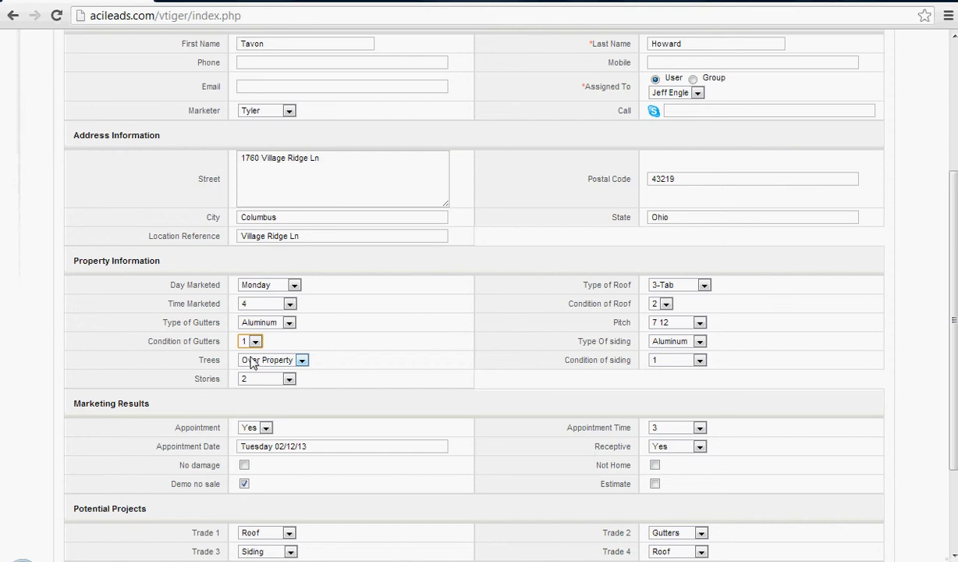
{"action": "left_click", "coordinate": [251, 364]}
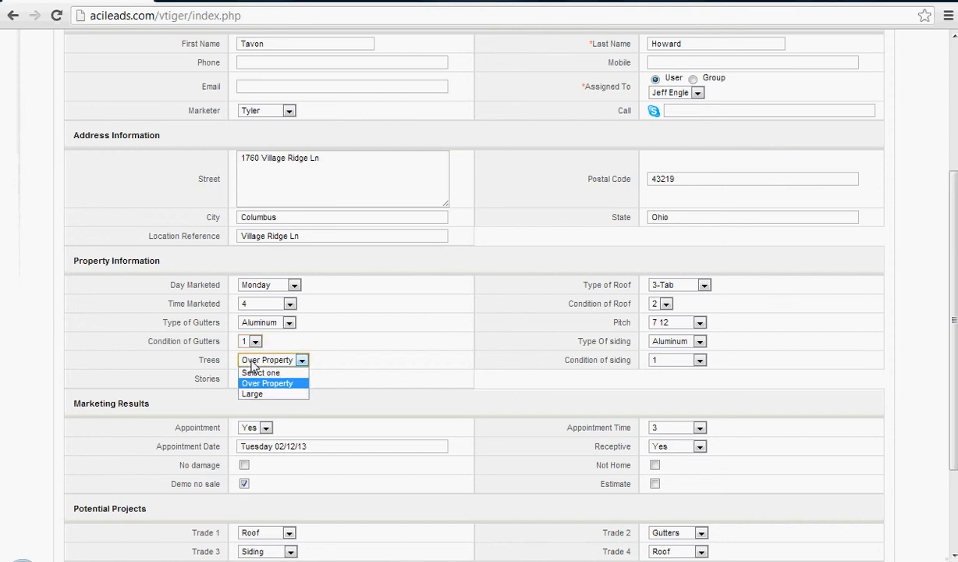
{"action": "left_click", "coordinate": [266, 361]}
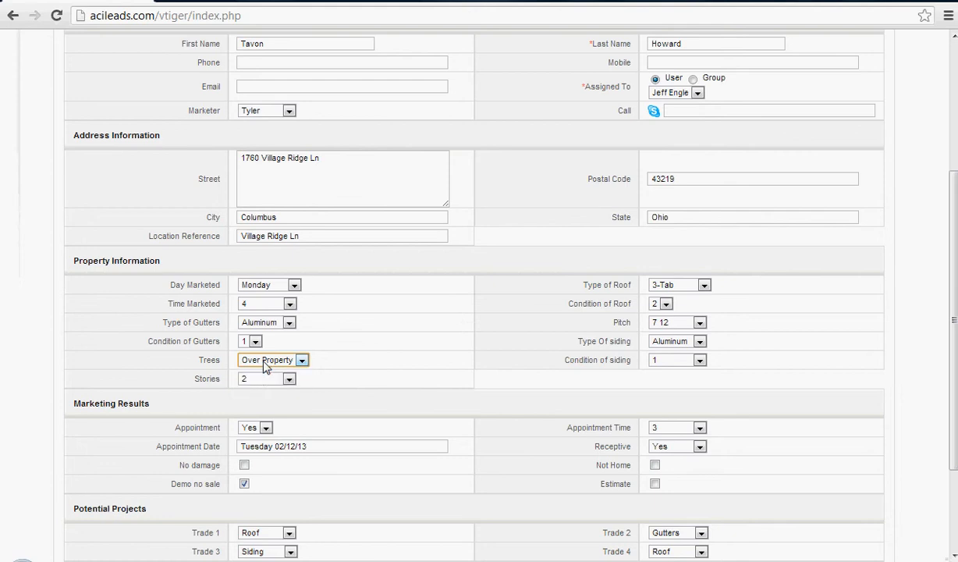
{"action": "left_click", "coordinate": [257, 379]}
{"action": "left_click", "coordinate": [273, 379]}
Reset the Type of Roof to "Select one" and set the roof Pitch to 4 12.
{"action": "left_click", "coordinate": [703, 285]}
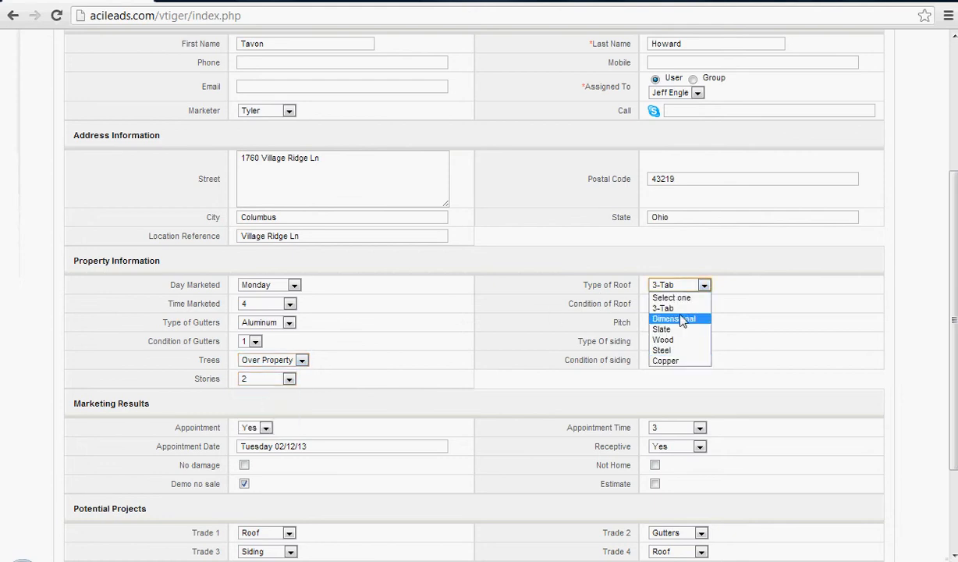
{"action": "left_click", "coordinate": [667, 297]}
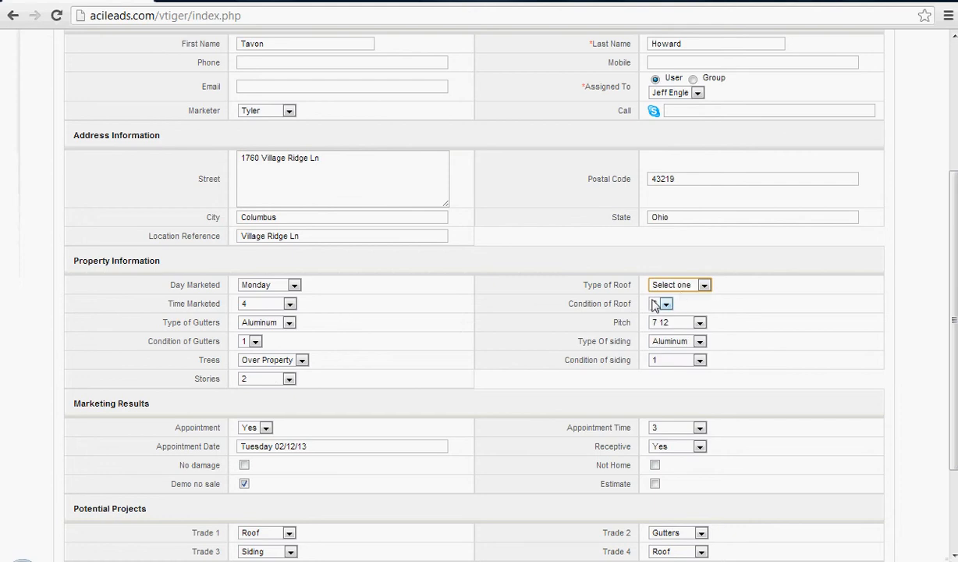
{"action": "left_click", "coordinate": [661, 322]}
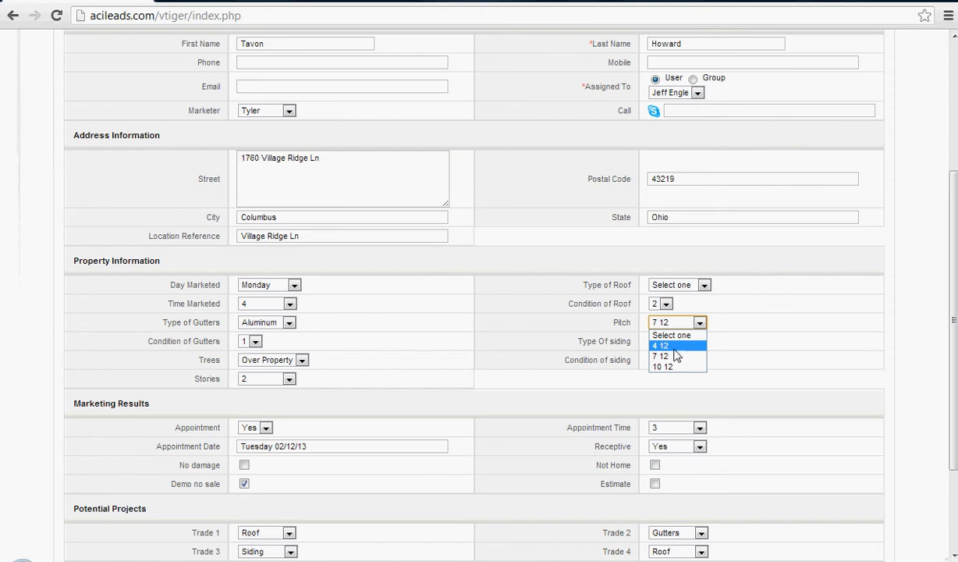
{"action": "left_click", "coordinate": [665, 366]}
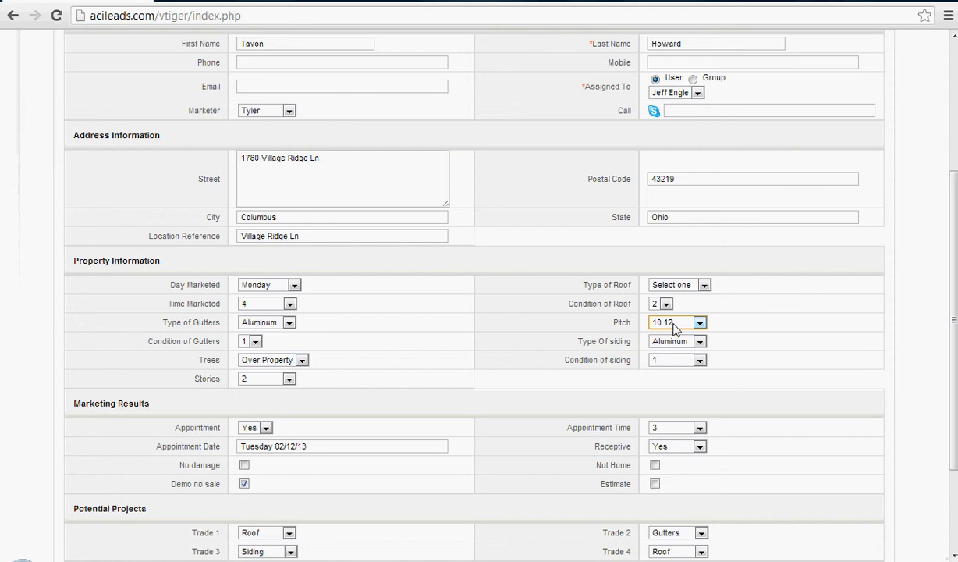
{"action": "left_click", "coordinate": [671, 326]}
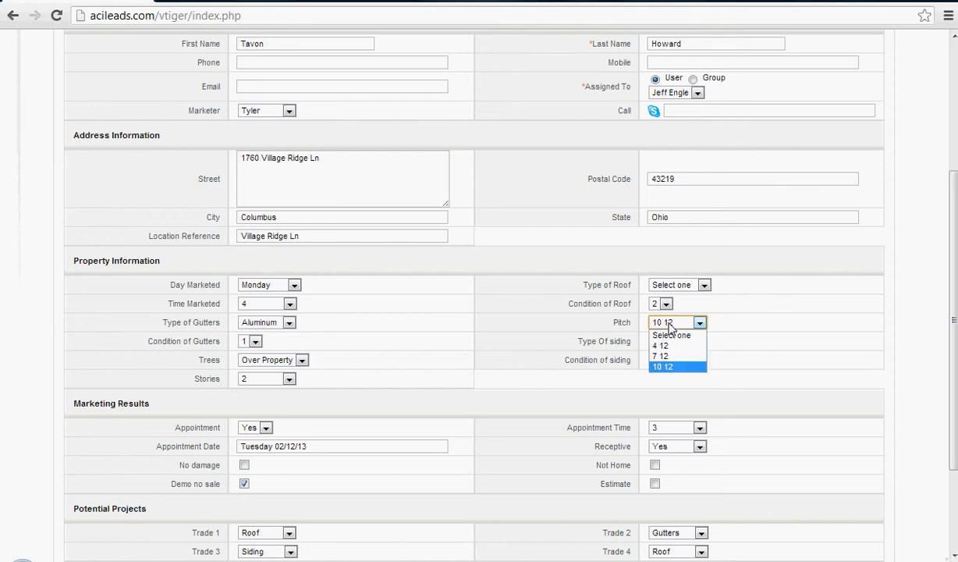
{"action": "left_click", "coordinate": [669, 327]}
{"action": "left_click", "coordinate": [669, 326]}
{"action": "left_click", "coordinate": [659, 345]}
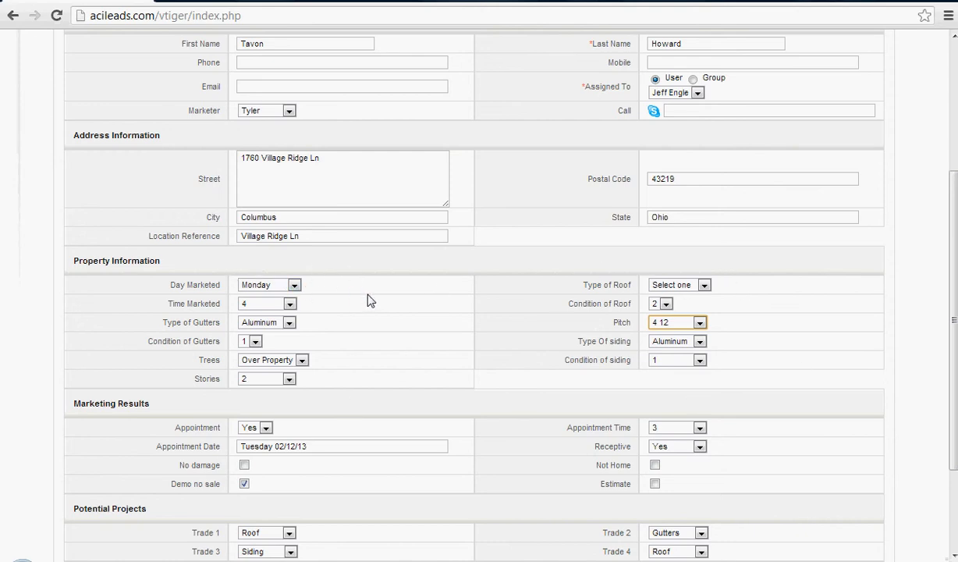
Examine the Yes and No options for Appointment in the marketing results, keeping Yes selected.
{"action": "scroll", "coordinate": [367, 300], "scroll_direction": "down", "scroll_amount": 1}
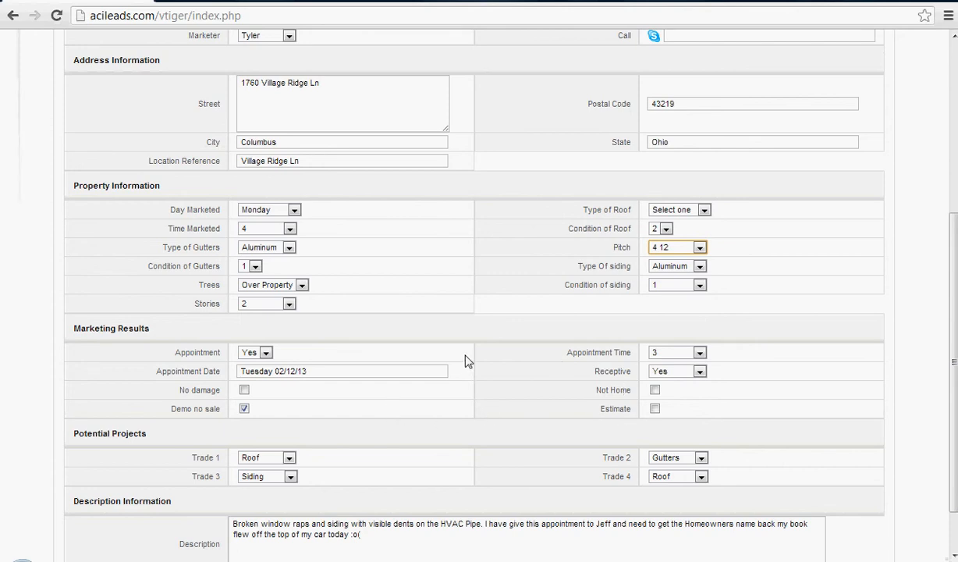
{"action": "left_click", "coordinate": [249, 354]}
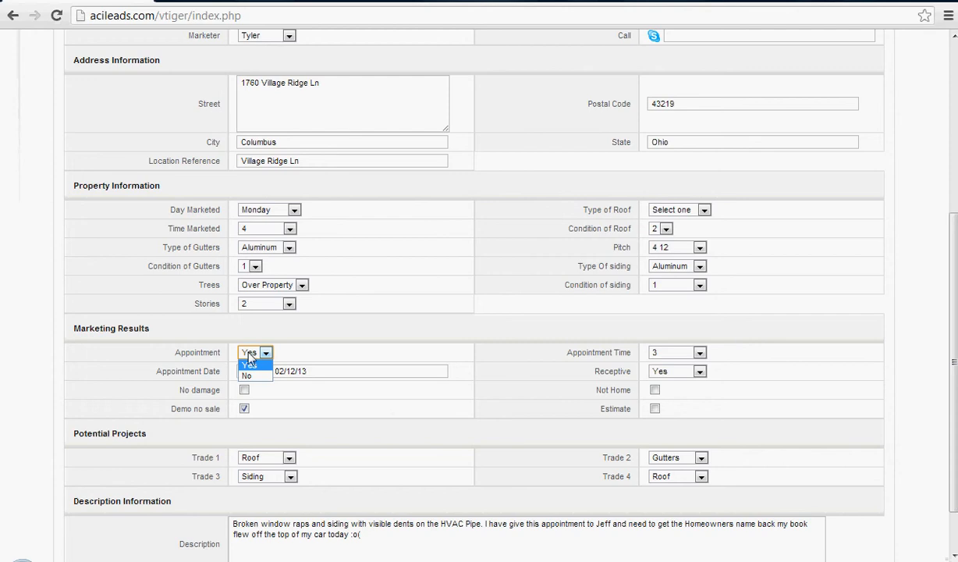
{"action": "left_click", "coordinate": [248, 365]}
{"action": "left_click", "coordinate": [249, 353]}
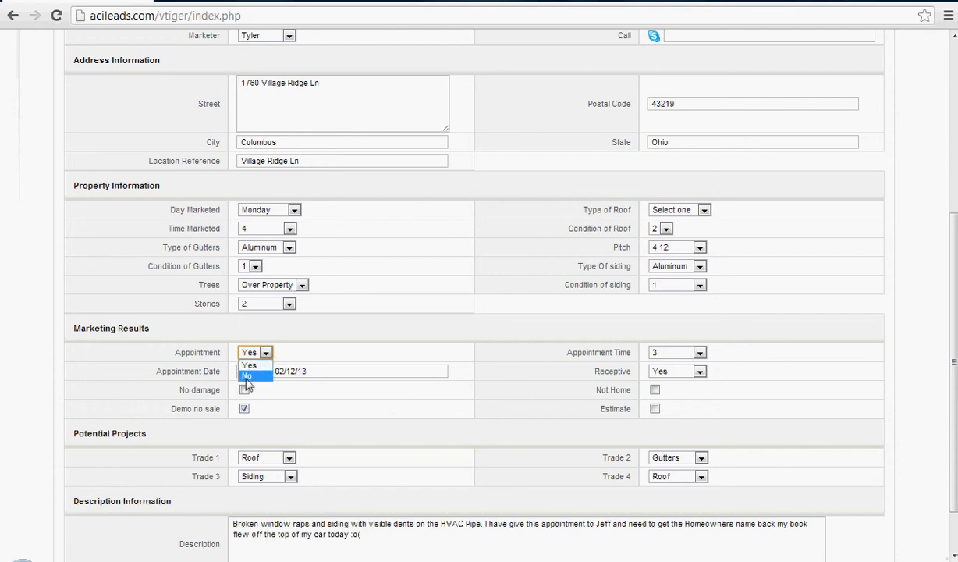
{"action": "left_click", "coordinate": [251, 362]}
{"action": "left_click", "coordinate": [251, 356]}
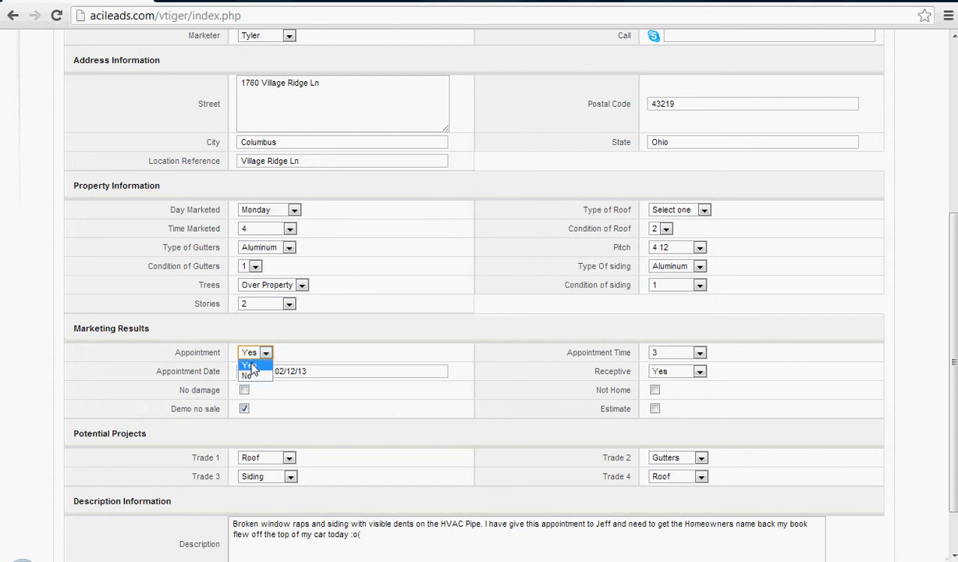
{"action": "left_click", "coordinate": [248, 363]}
{"action": "left_click", "coordinate": [248, 370]}
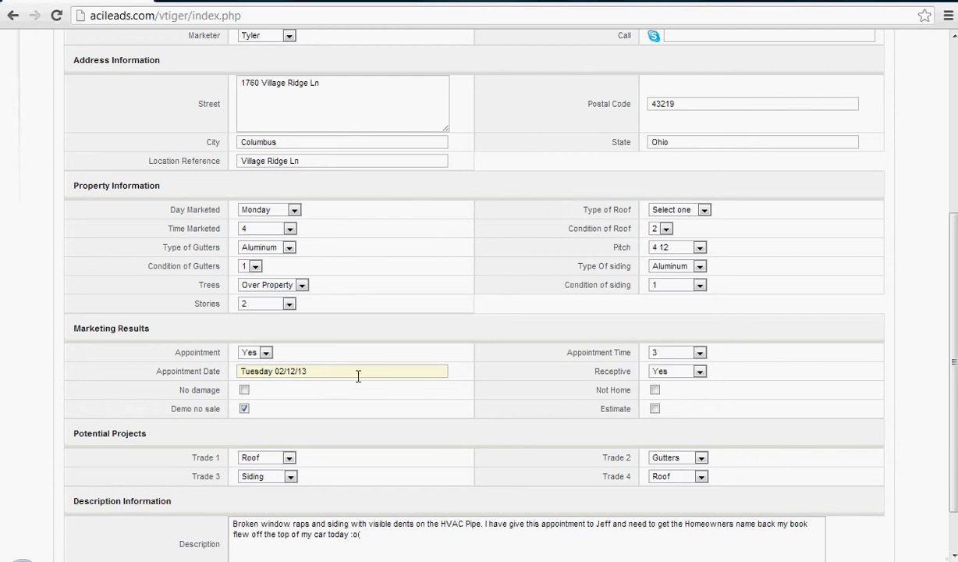
Examine the available Appointment Time and Receptive options without changing either one.
{"action": "left_click", "coordinate": [659, 355]}
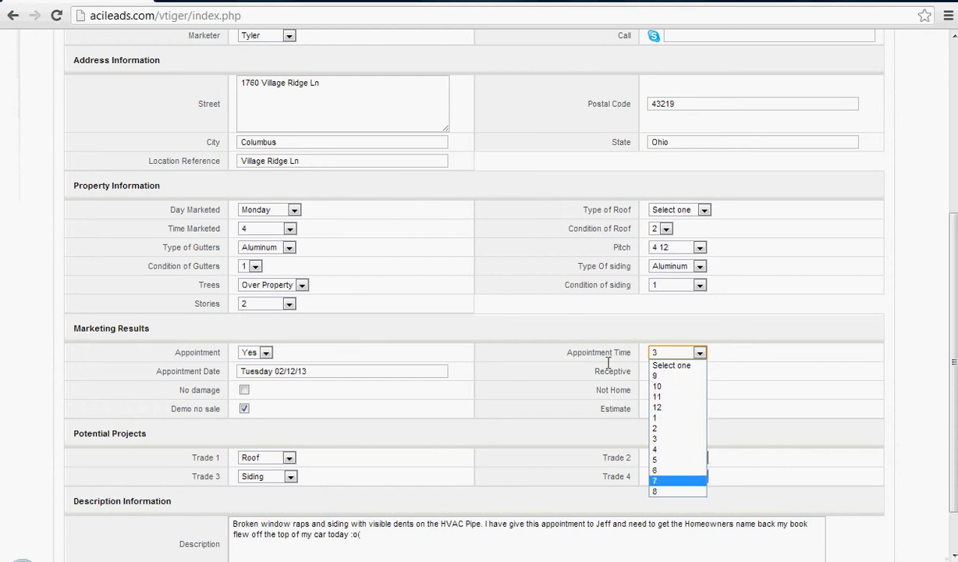
{"action": "left_click", "coordinate": [658, 345]}
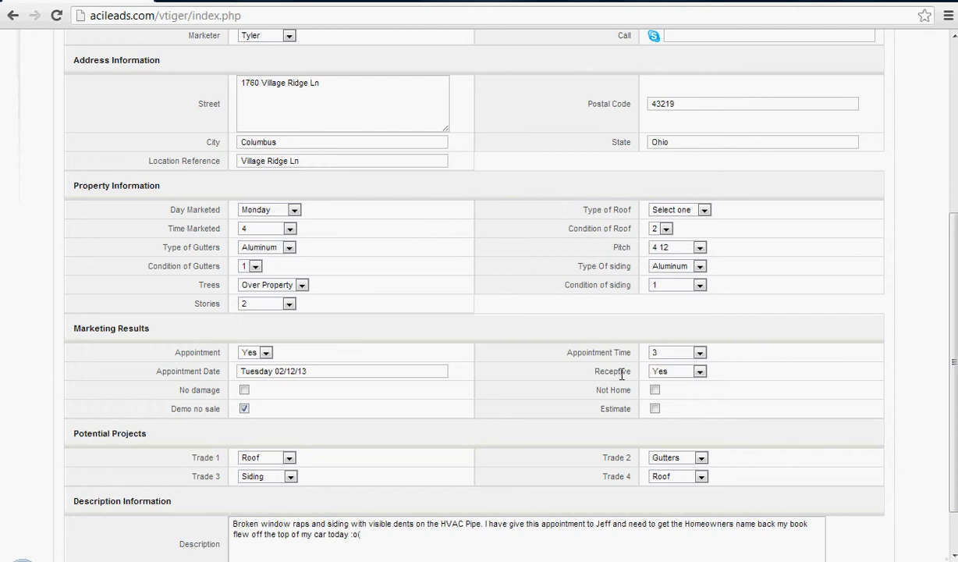
{"action": "left_click", "coordinate": [654, 373]}
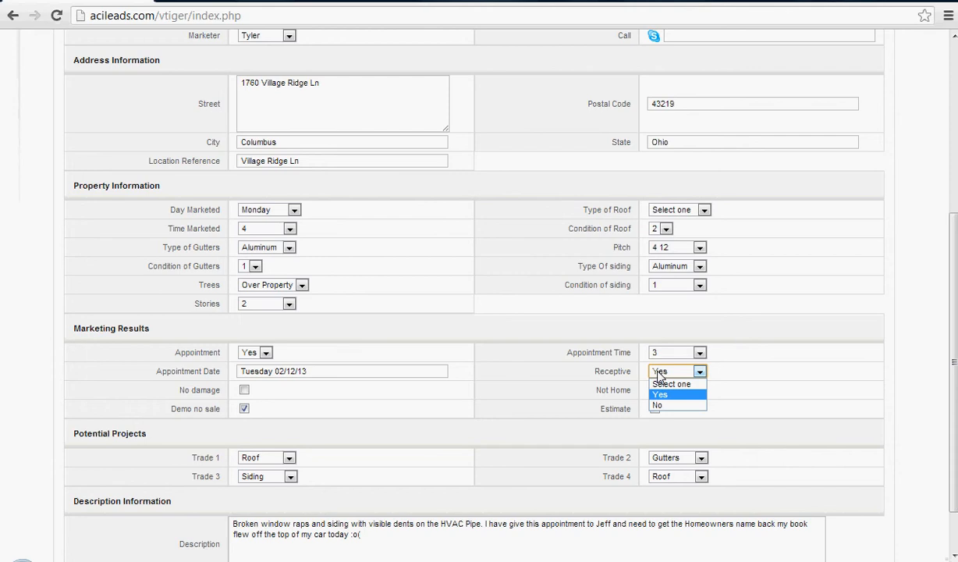
{"action": "left_click", "coordinate": [524, 344]}
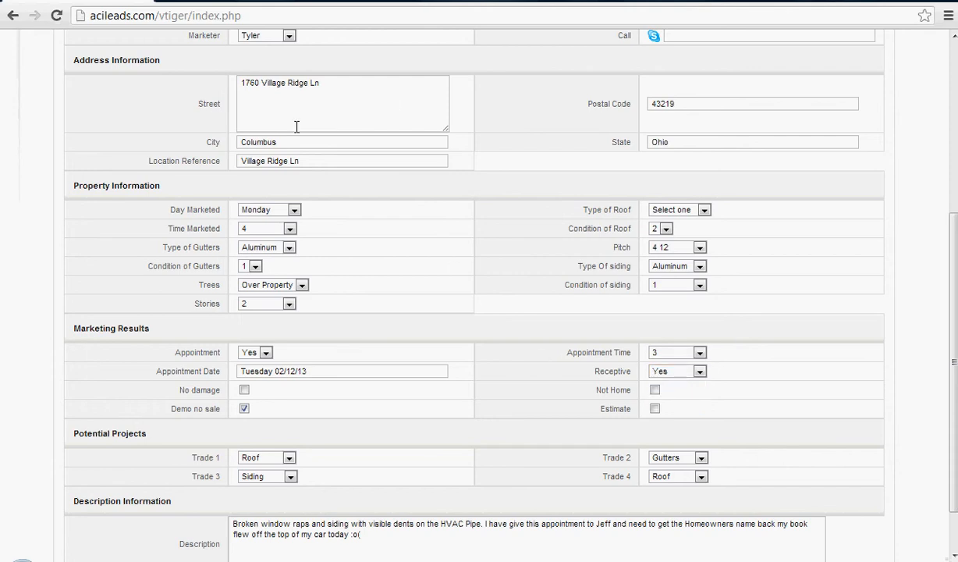
Try the No option for Receptive and switch it back to Yes.
{"action": "left_click", "coordinate": [675, 374]}
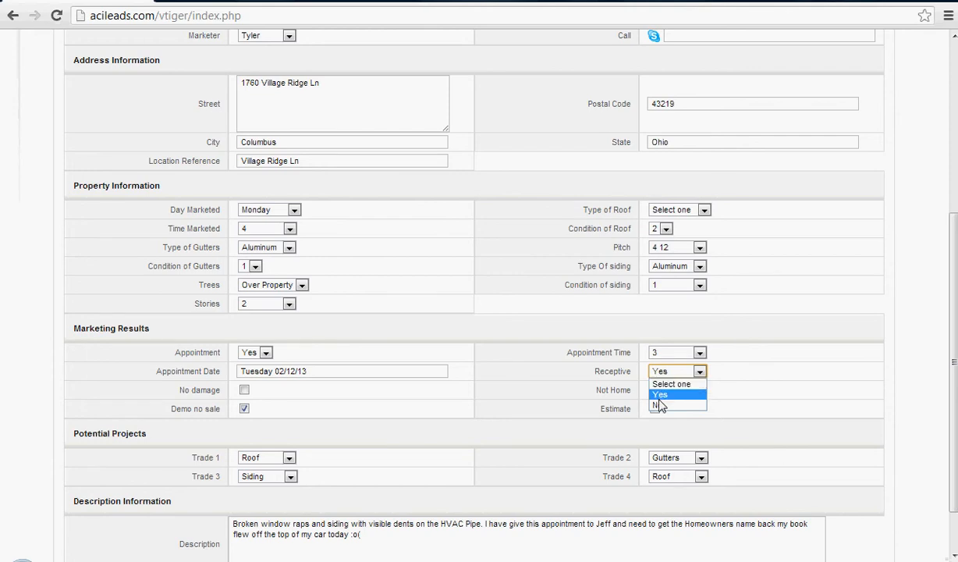
{"action": "left_click", "coordinate": [658, 405]}
{"action": "left_click", "coordinate": [661, 373]}
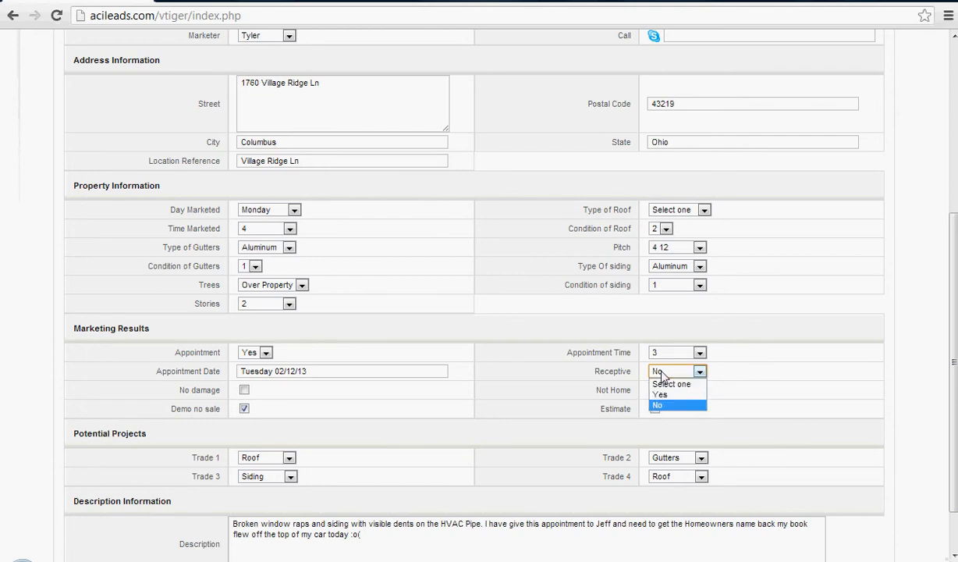
{"action": "left_click", "coordinate": [673, 395]}
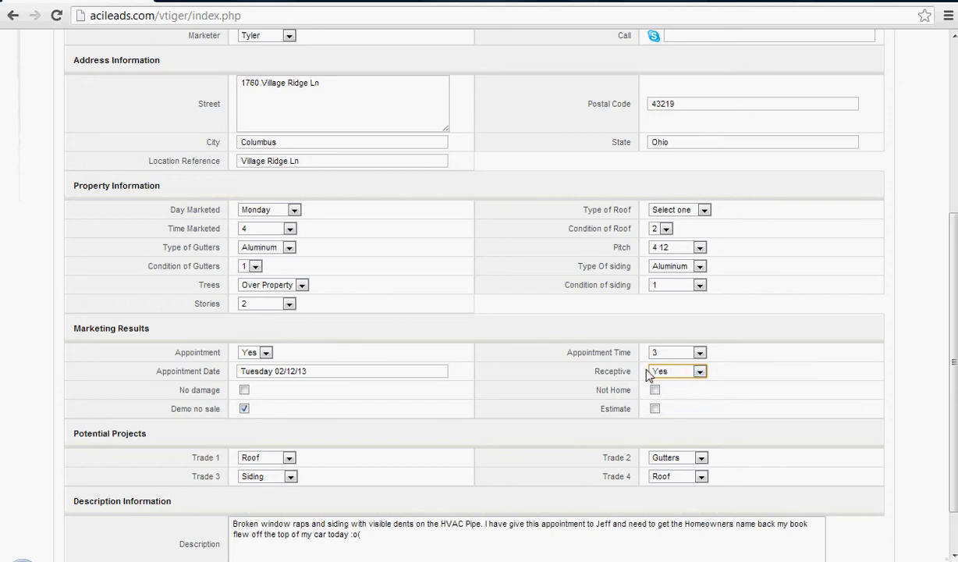
{"action": "left_click", "coordinate": [660, 374]}
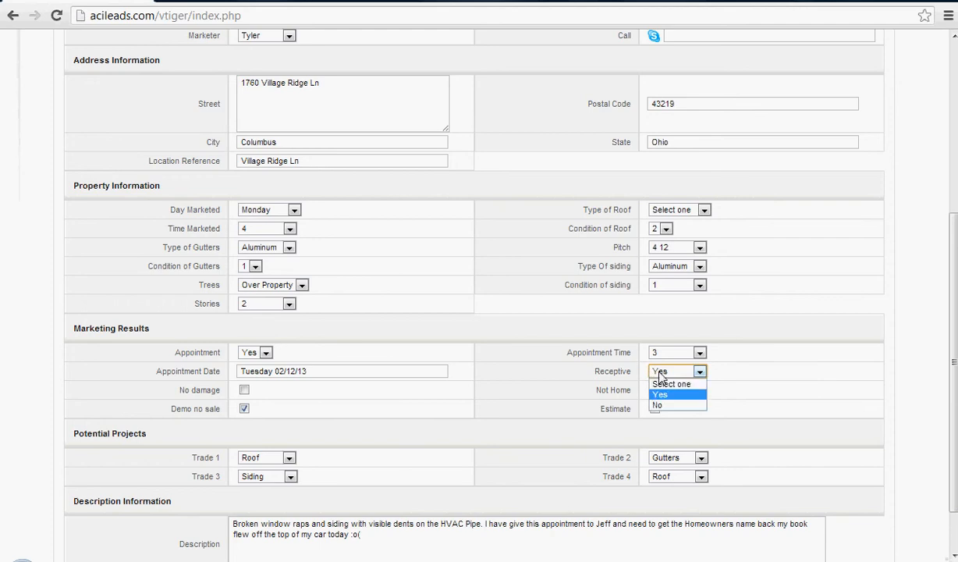
{"action": "left_click", "coordinate": [659, 405]}
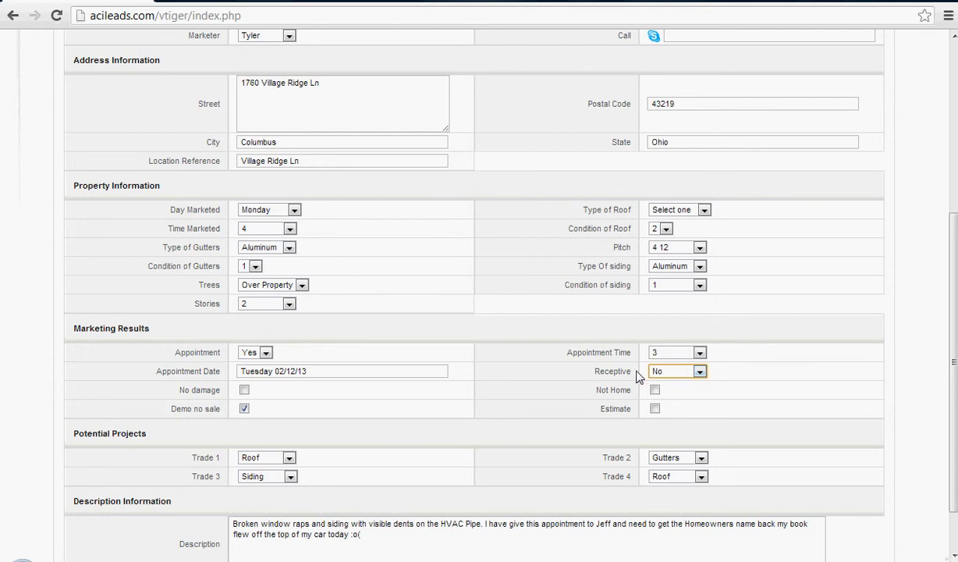
{"action": "left_click", "coordinate": [657, 371]}
{"action": "left_click", "coordinate": [664, 395]}
Set Receptive to No and try the No damage and Estimate marks, leaving both cleared.
{"action": "left_click", "coordinate": [244, 390]}
{"action": "left_click", "coordinate": [243, 390]}
{"action": "left_click", "coordinate": [655, 408]}
{"action": "left_click", "coordinate": [700, 371]}
{"action": "left_click", "coordinate": [659, 405]}
{"action": "left_click", "coordinate": [655, 409]}
Try marking the lead as Not Home, recheck the Receptive options and form, and clear the mark again.
{"action": "left_click", "coordinate": [654, 389]}
{"action": "scroll", "coordinate": [479, 390], "scroll_direction": "down", "scroll_amount": 1}
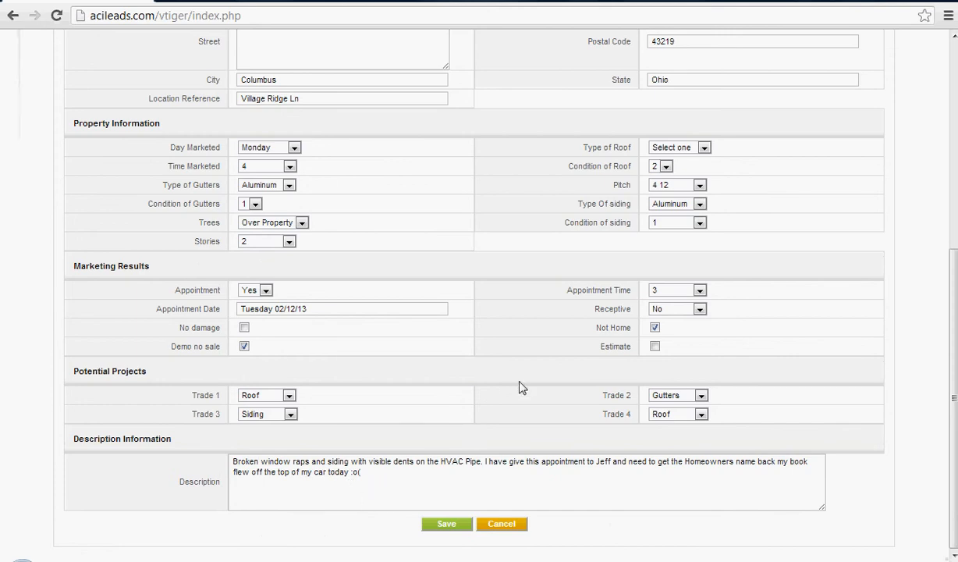
{"action": "scroll", "coordinate": [521, 386], "scroll_direction": "up", "scroll_amount": 1}
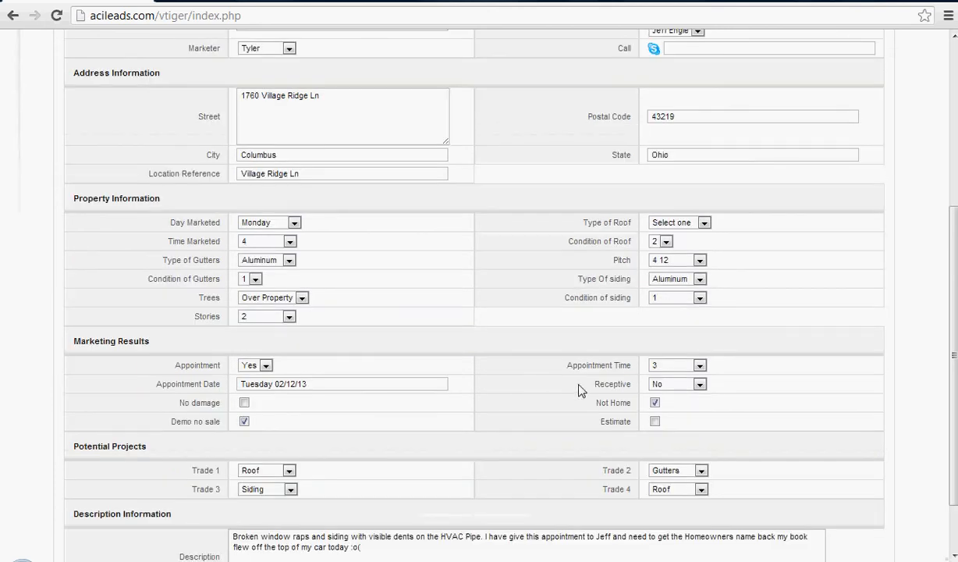
{"action": "left_click", "coordinate": [660, 385]}
{"action": "left_click", "coordinate": [659, 385]}
{"action": "scroll", "coordinate": [507, 397], "scroll_direction": "up", "scroll_amount": 4}
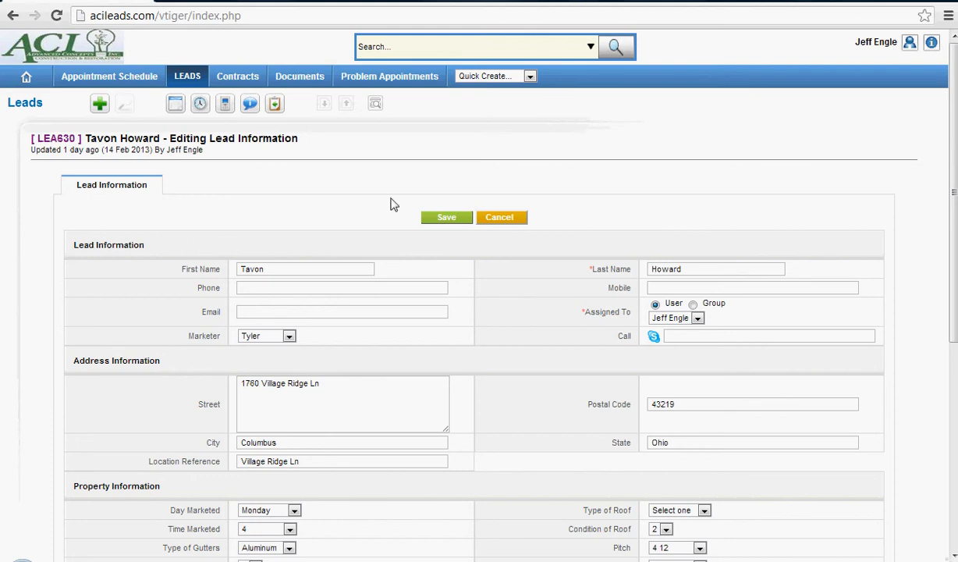
{"action": "scroll", "coordinate": [412, 352], "scroll_direction": "down", "scroll_amount": 3}
{"action": "scroll", "coordinate": [411, 352], "scroll_direction": "down", "scroll_amount": 1}
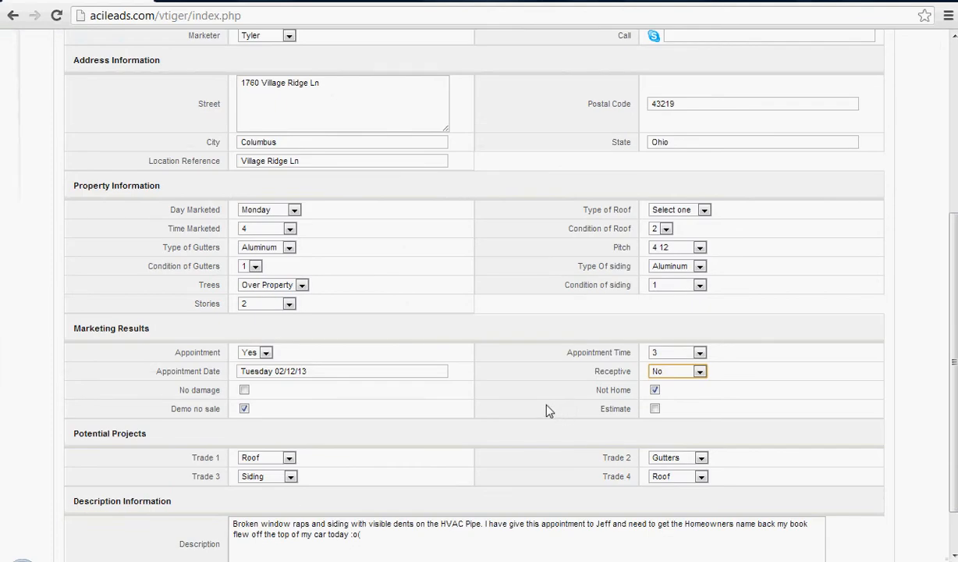
{"action": "left_click", "coordinate": [654, 389]}
Check the Trade 1 and Trade 3 options in the potential projects and reset Trade 4 to "Select One".
{"action": "left_click", "coordinate": [270, 458]}
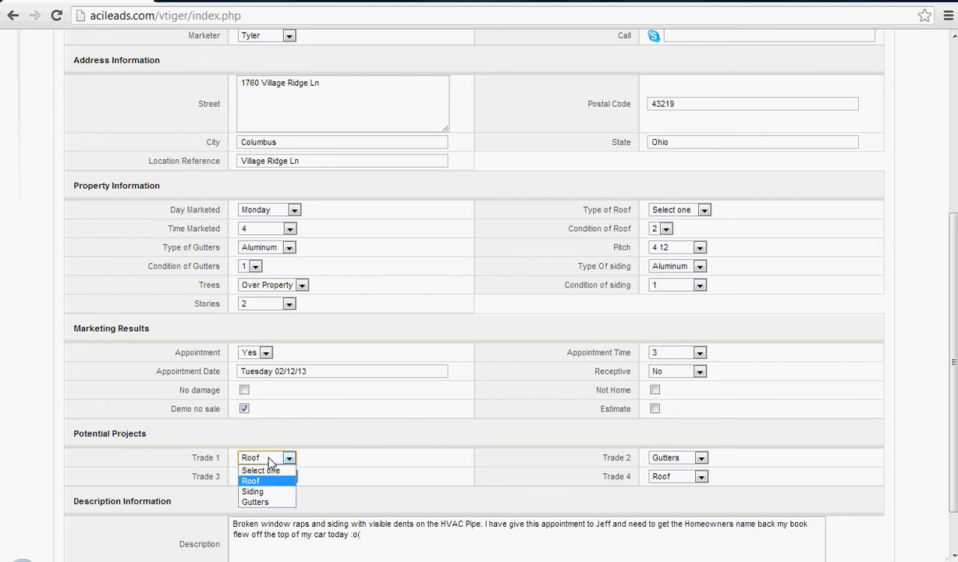
{"action": "left_click", "coordinate": [269, 460]}
{"action": "left_click", "coordinate": [269, 477]}
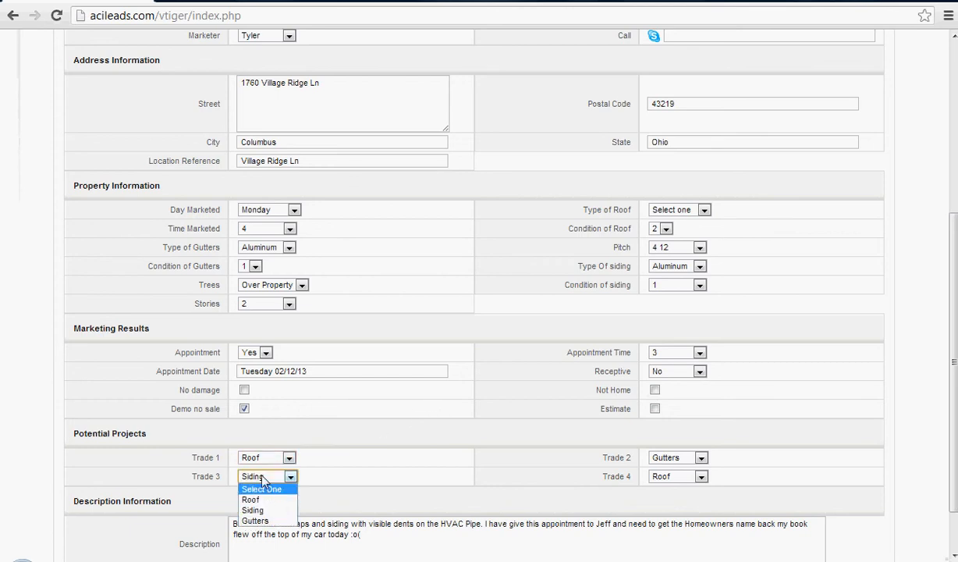
{"action": "left_click", "coordinate": [264, 476]}
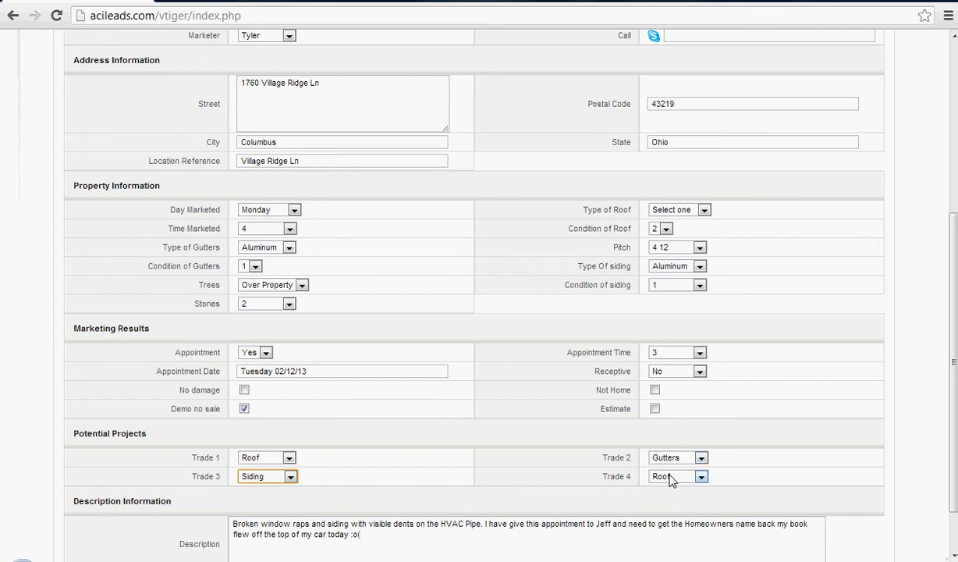
{"action": "left_click", "coordinate": [669, 478]}
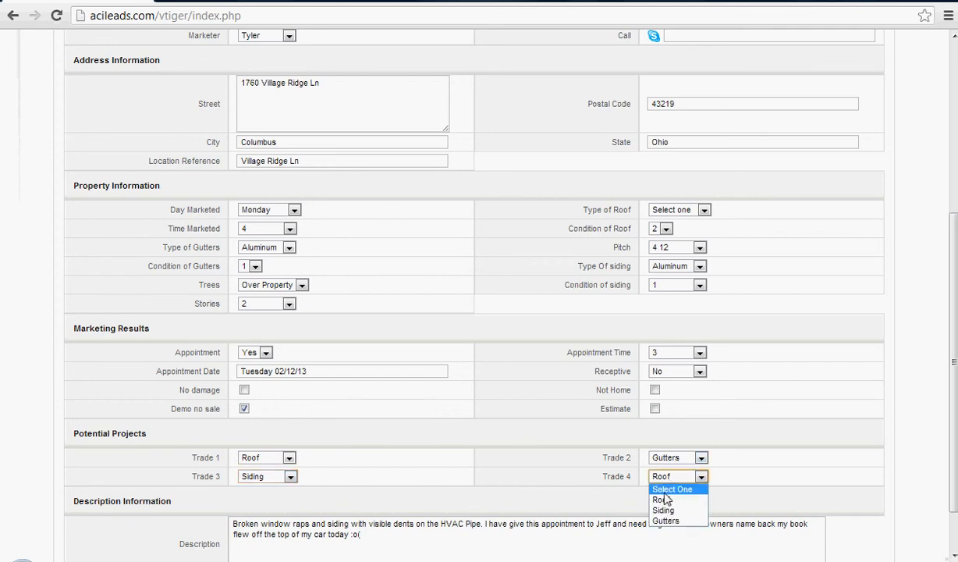
{"action": "left_click", "coordinate": [667, 489]}
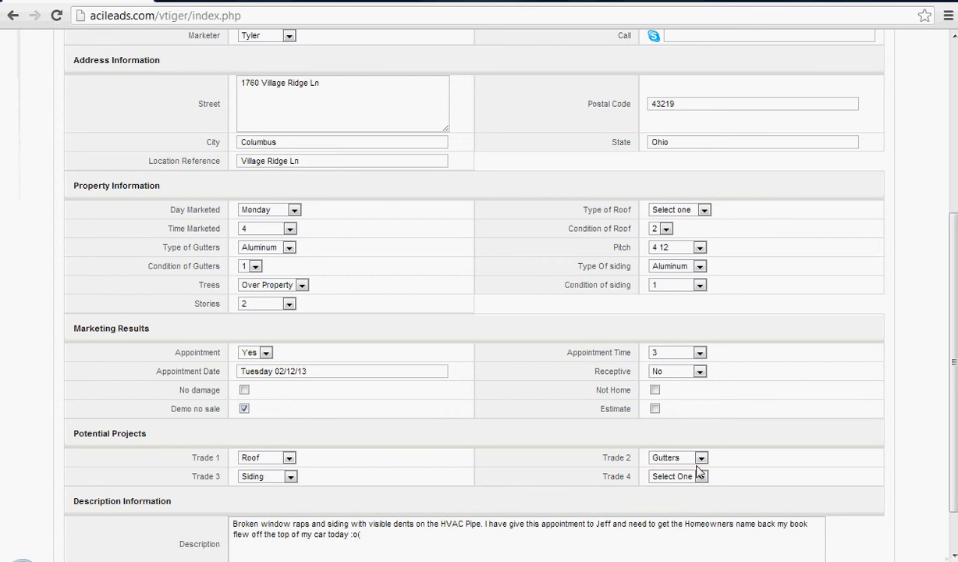
Review the whole lead form from the lead information to the description, including the Receptive options.
{"action": "scroll", "coordinate": [503, 424], "scroll_direction": "up", "scroll_amount": 4}
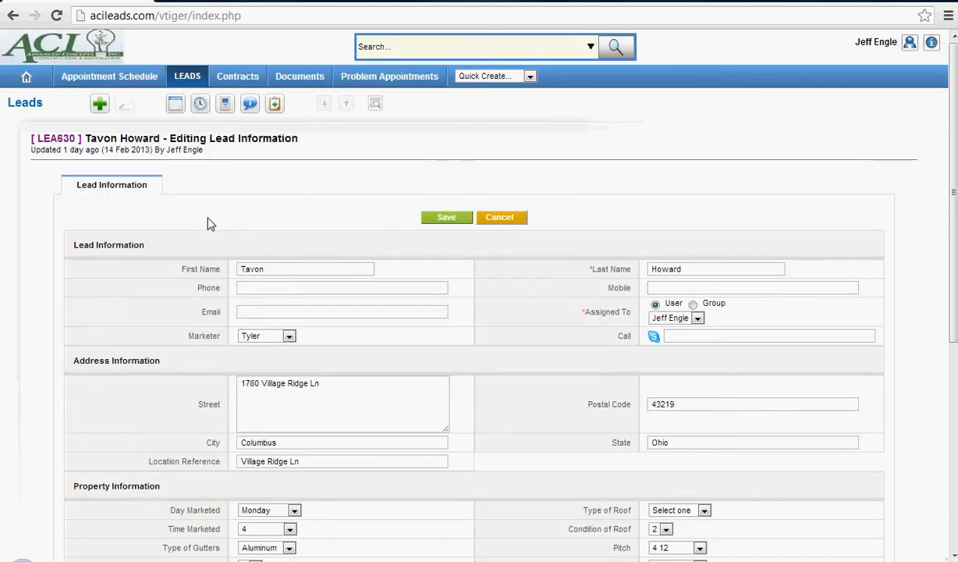
{"action": "scroll", "coordinate": [312, 239], "scroll_direction": "down", "scroll_amount": 5}
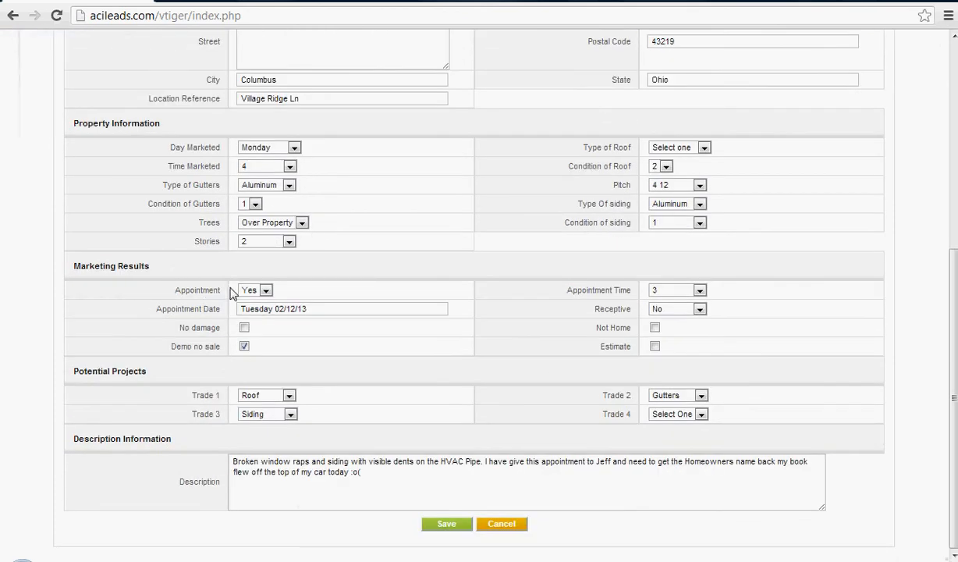
{"action": "left_click", "coordinate": [674, 312]}
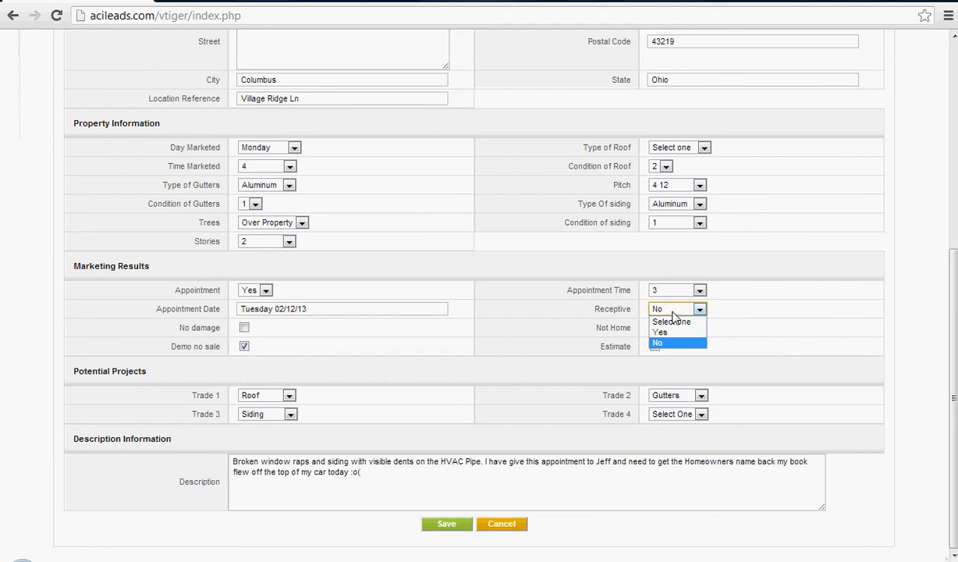
{"action": "left_click", "coordinate": [673, 312]}
{"action": "scroll", "coordinate": [304, 173], "scroll_direction": "up", "scroll_amount": 1}
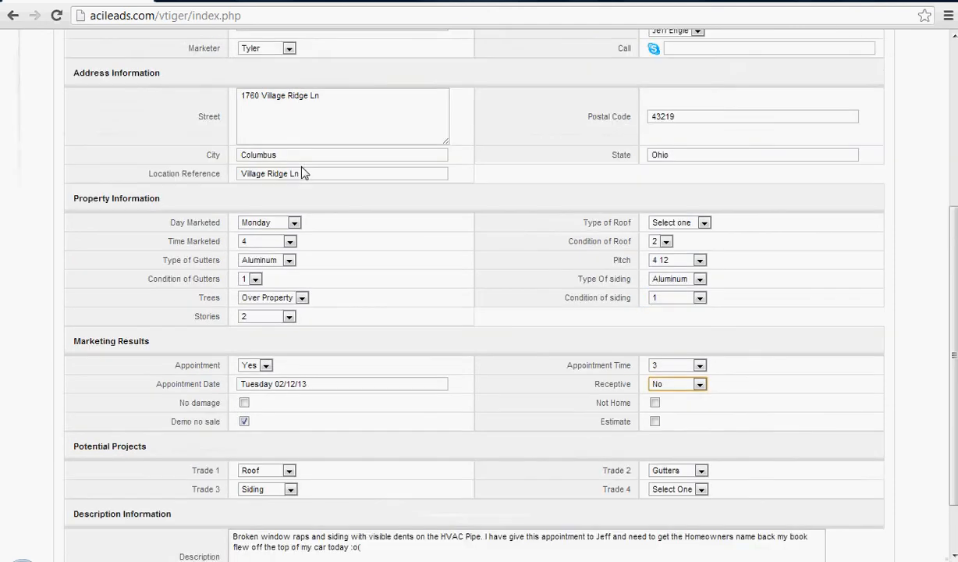
{"action": "scroll", "coordinate": [304, 174], "scroll_direction": "up", "scroll_amount": 3}
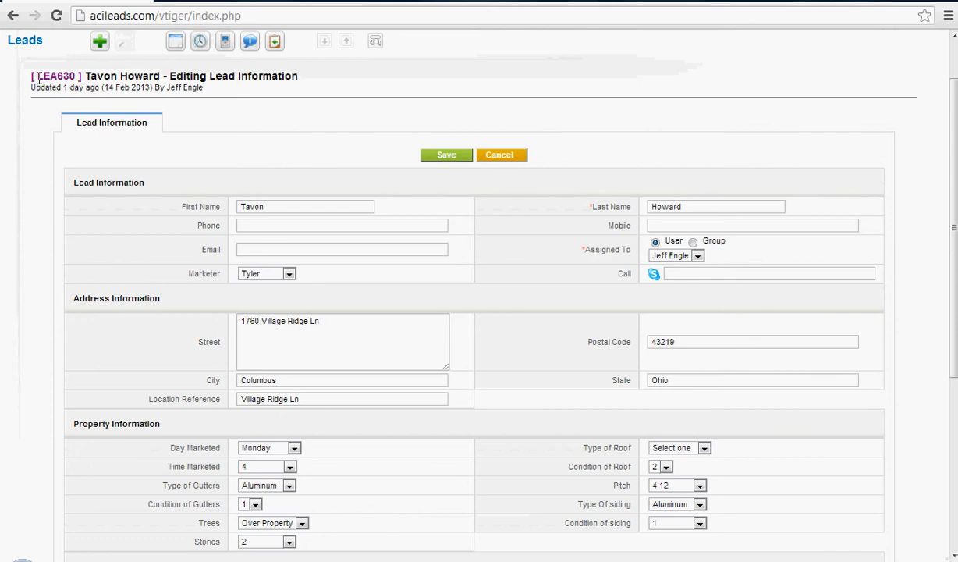
{"action": "scroll", "coordinate": [464, 219], "scroll_direction": "down", "scroll_amount": 2}
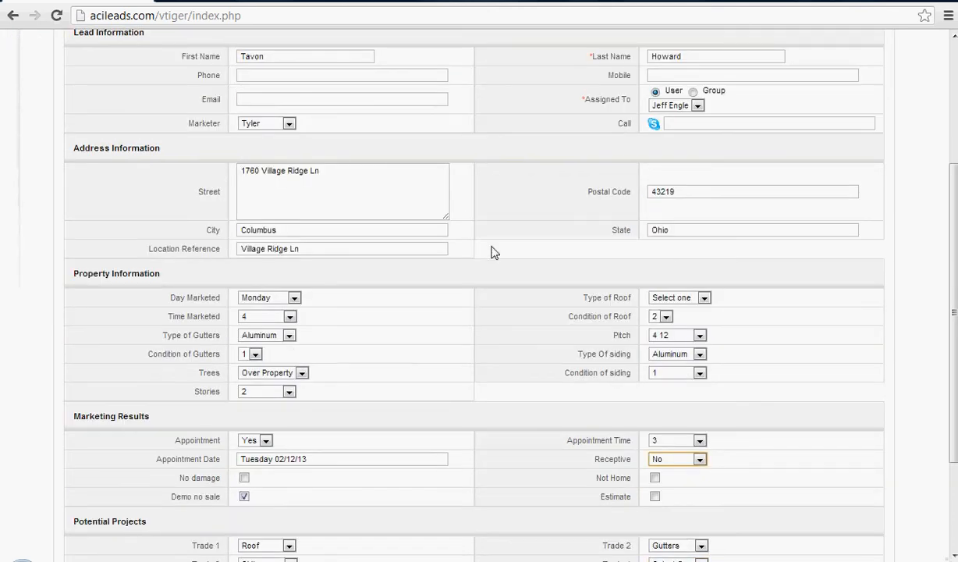
Set Receptive to Yes in the marketing results and save the lead.
{"action": "scroll", "coordinate": [492, 250], "scroll_direction": "down", "scroll_amount": 1}
{"action": "left_click", "coordinate": [676, 384]}
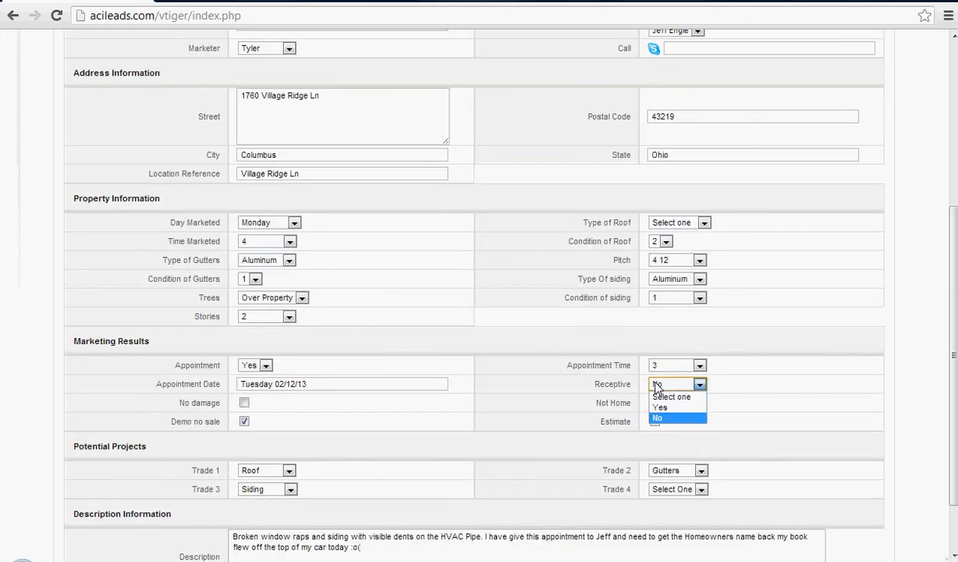
{"action": "left_click", "coordinate": [660, 408]}
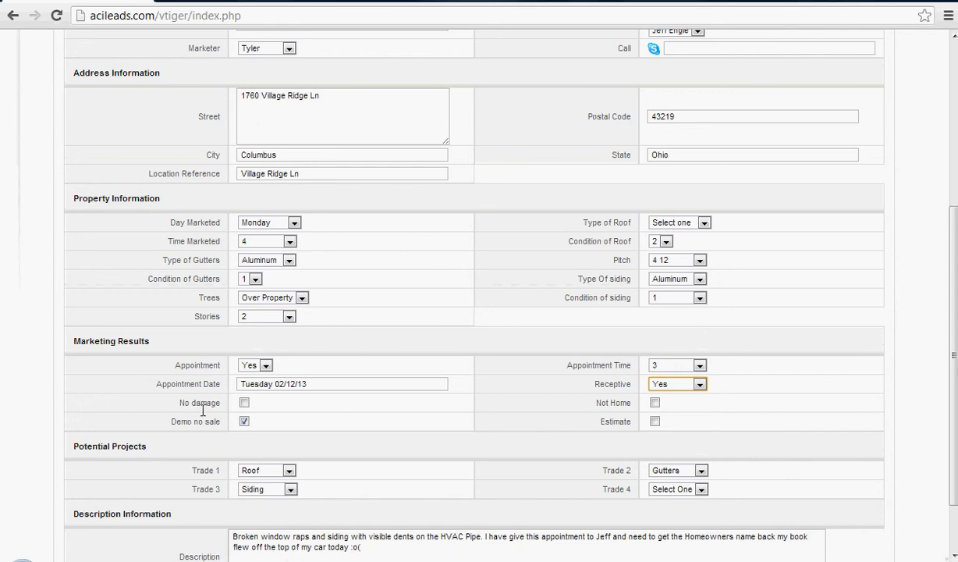
{"action": "scroll", "coordinate": [439, 425], "scroll_direction": "down", "scroll_amount": 1}
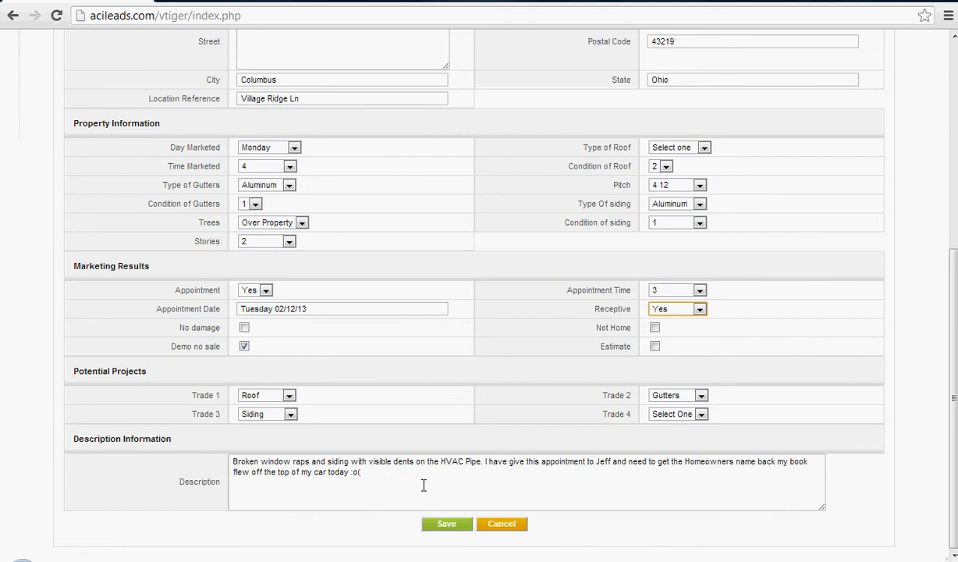
{"action": "left_click", "coordinate": [447, 525]}
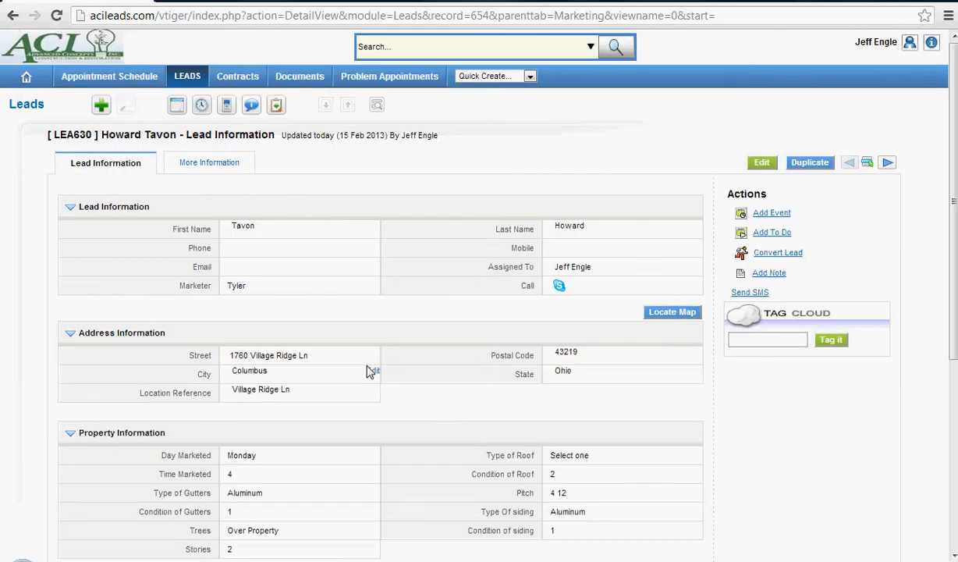
Edit Receptive in place on the saved lead record, choosing Yes, and save the field.
{"action": "scroll", "coordinate": [408, 348], "scroll_direction": "down", "scroll_amount": 1}
{"action": "scroll", "coordinate": [387, 358], "scroll_direction": "down", "scroll_amount": 2}
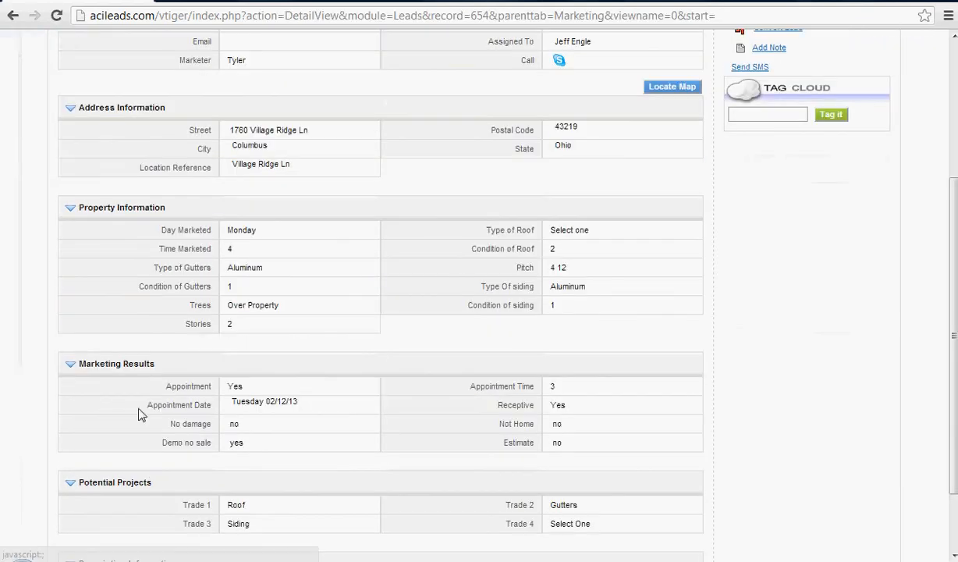
{"action": "left_click", "coordinate": [692, 403]}
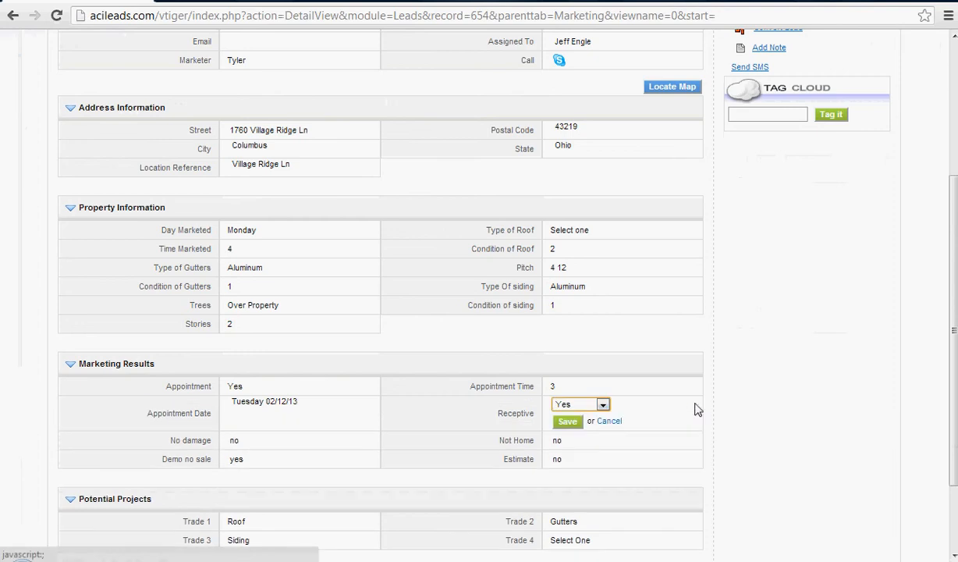
{"action": "left_click", "coordinate": [559, 407]}
{"action": "left_click", "coordinate": [577, 425]}
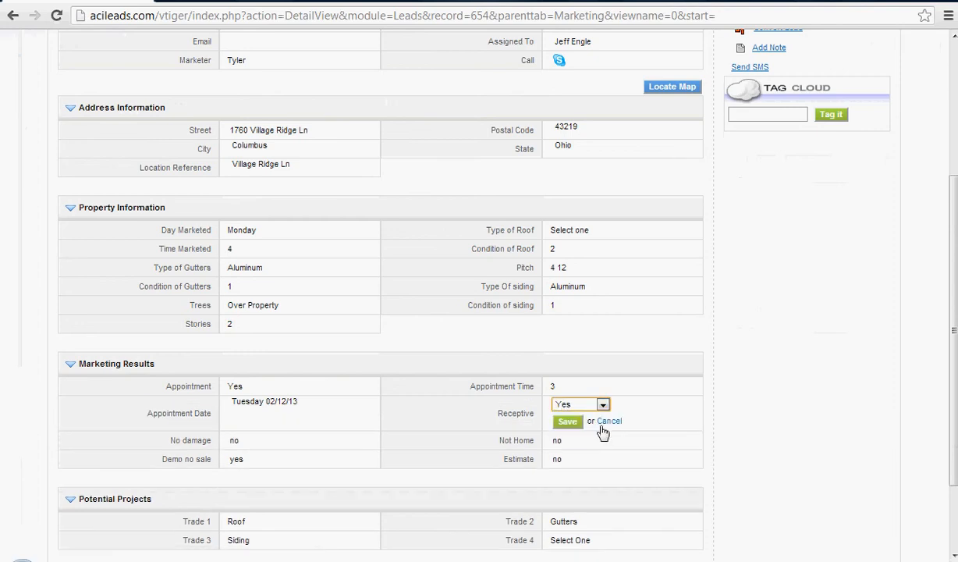
{"action": "left_click", "coordinate": [573, 422]}
Open the lead's conversion to a contract, check the users it can be assigned to, and cancel the conversion.
{"action": "scroll", "coordinate": [312, 374], "scroll_direction": "up", "scroll_amount": 2}
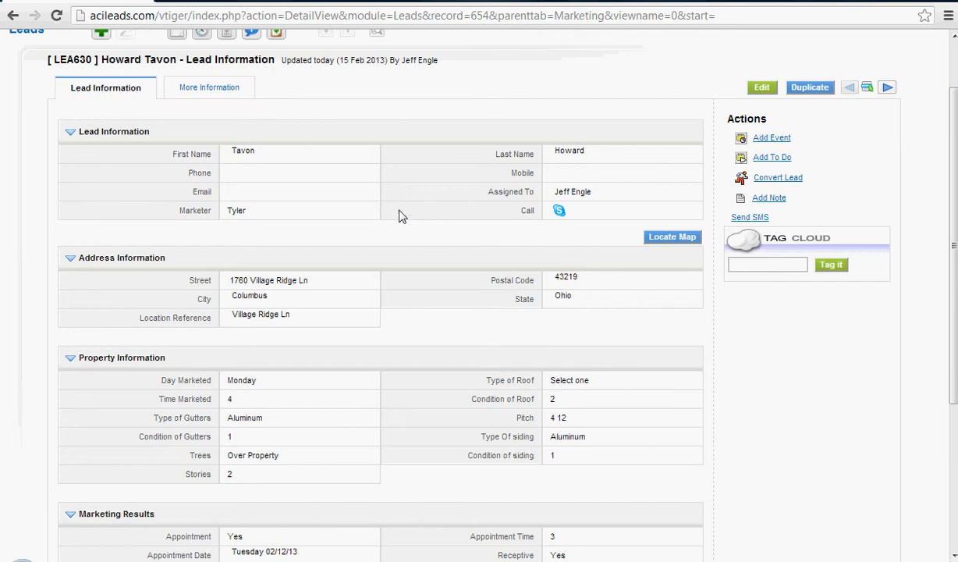
{"action": "left_click", "coordinate": [770, 178]}
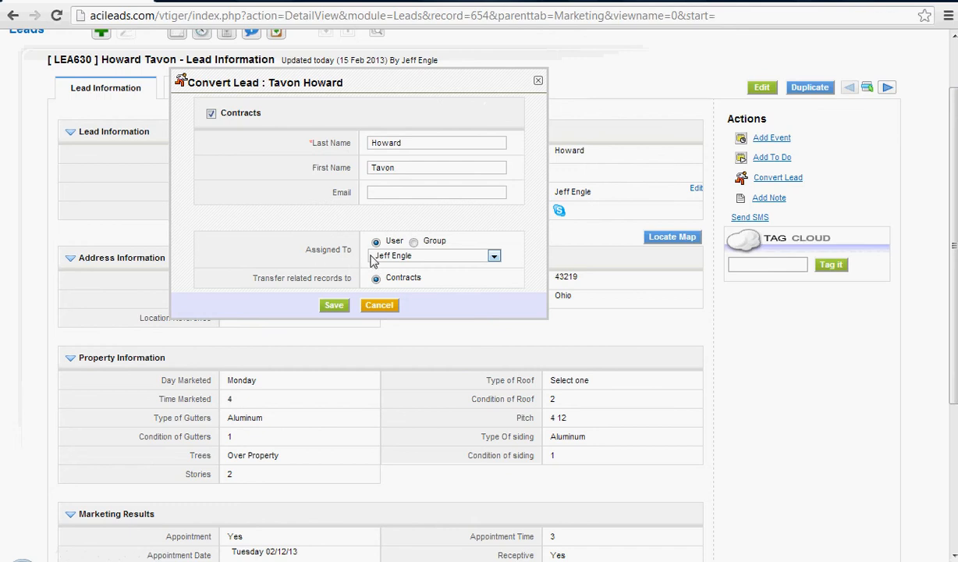
{"action": "left_click", "coordinate": [414, 259]}
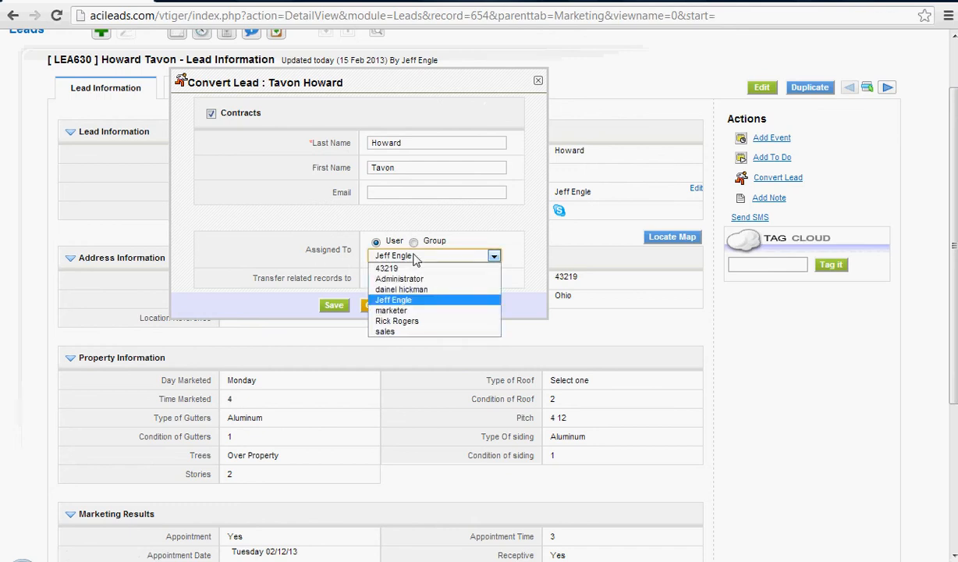
{"action": "left_click", "coordinate": [417, 300]}
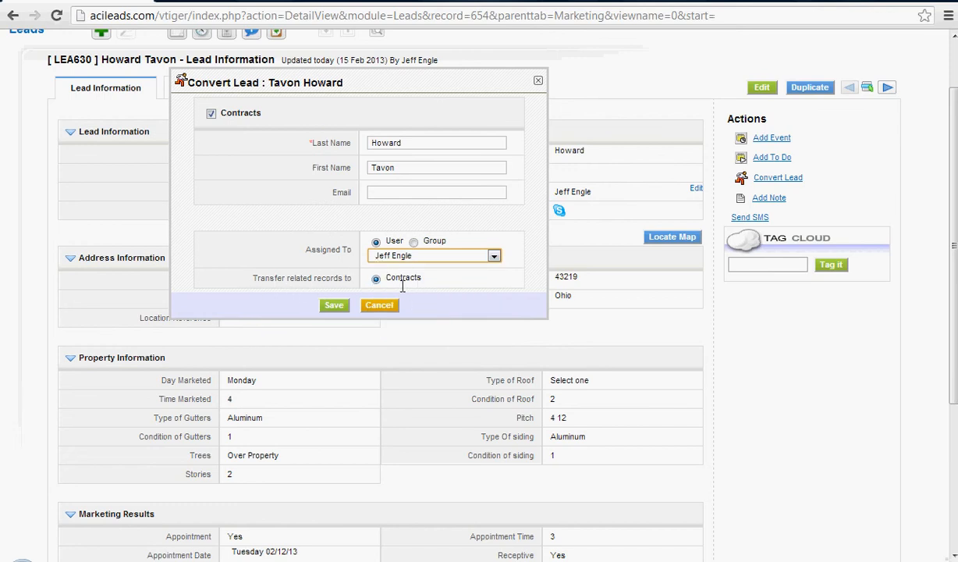
{"action": "scroll", "coordinate": [402, 286], "scroll_direction": "up", "scroll_amount": 1}
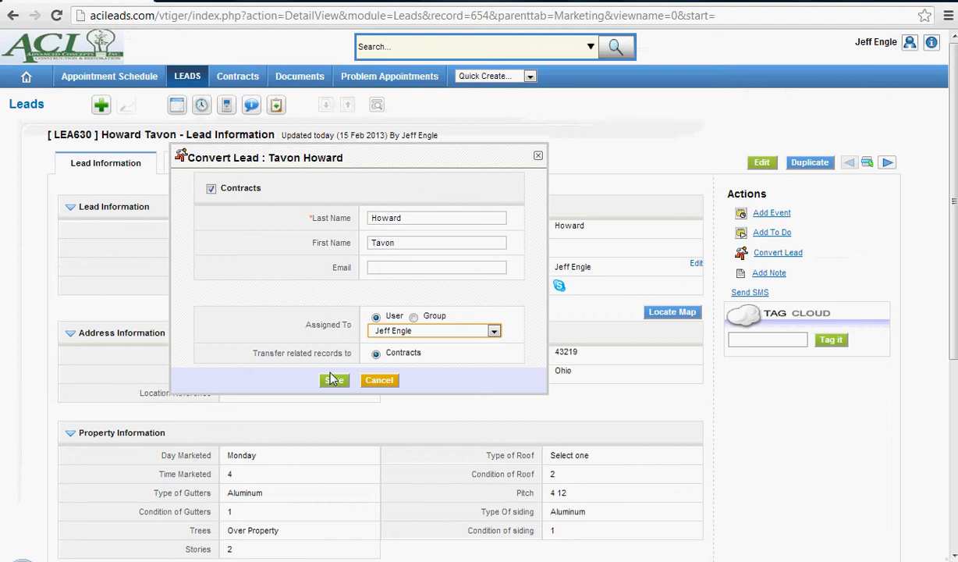
{"action": "left_click", "coordinate": [379, 380]}
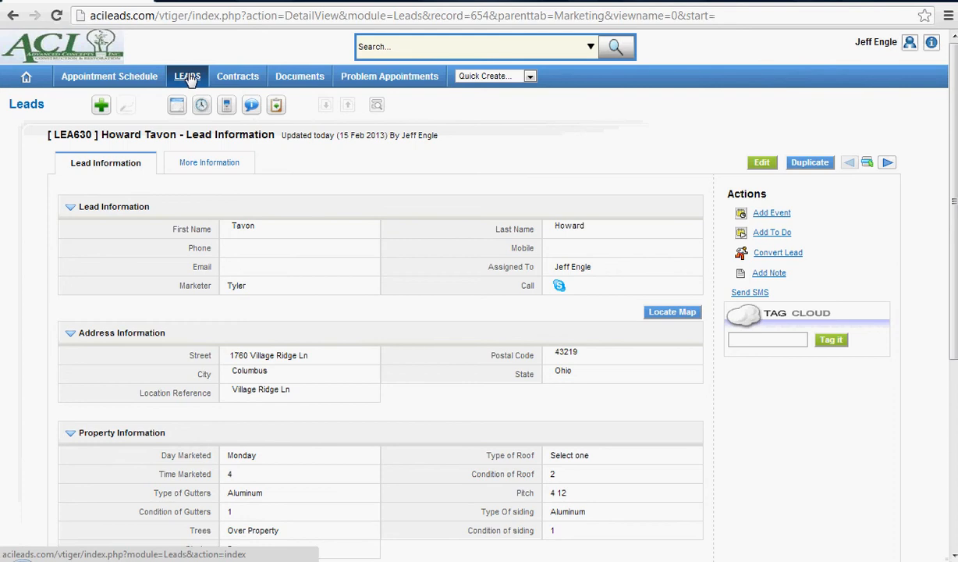
Start a new lead and enter the contact's first name, last name and phone number.
{"action": "left_click", "coordinate": [103, 105]}
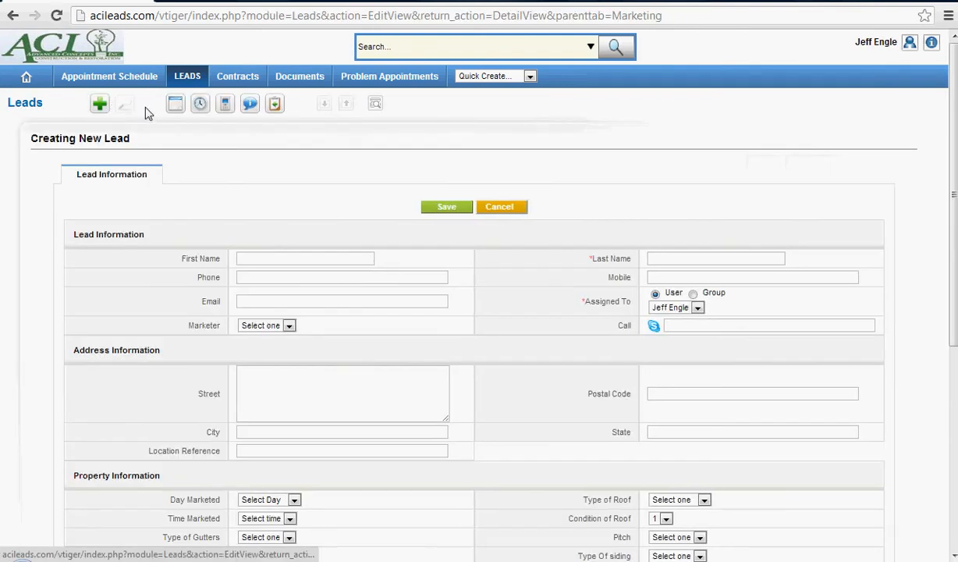
{"action": "left_click", "coordinate": [282, 258]}
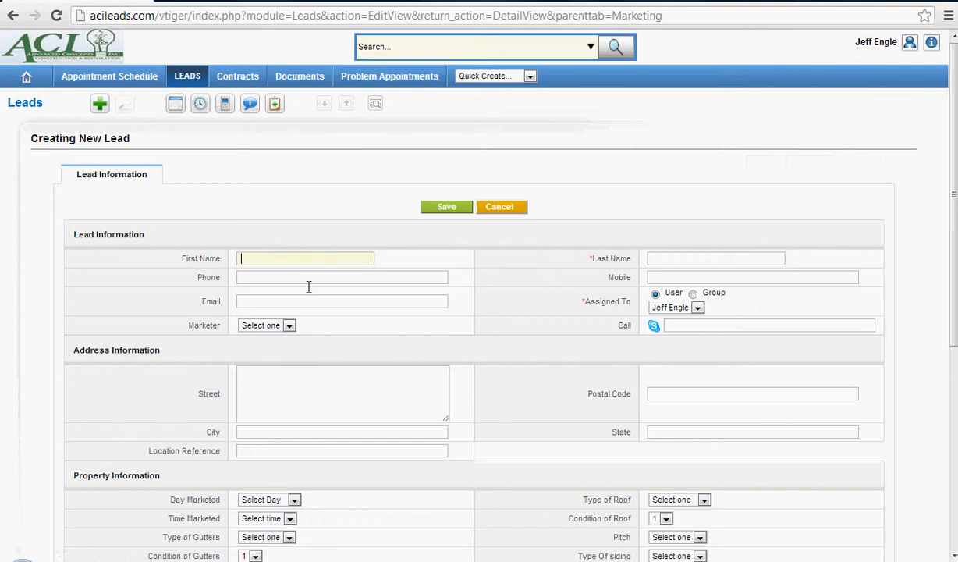
{"action": "key", "text": "Tab"}
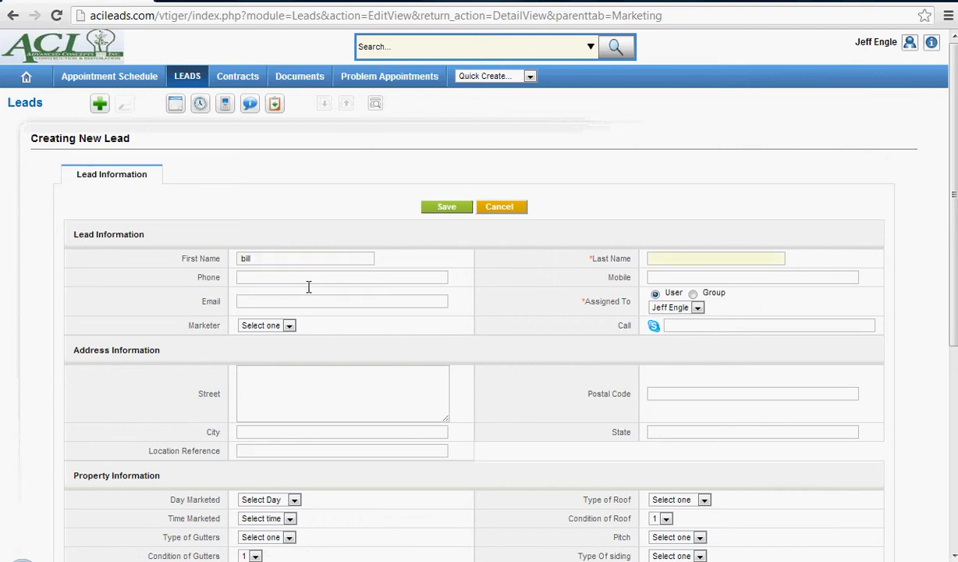
Fill in the contact's e-mail from the first saved autofill entry and select the first listed marketer.
{"action": "type", "text": "b"}
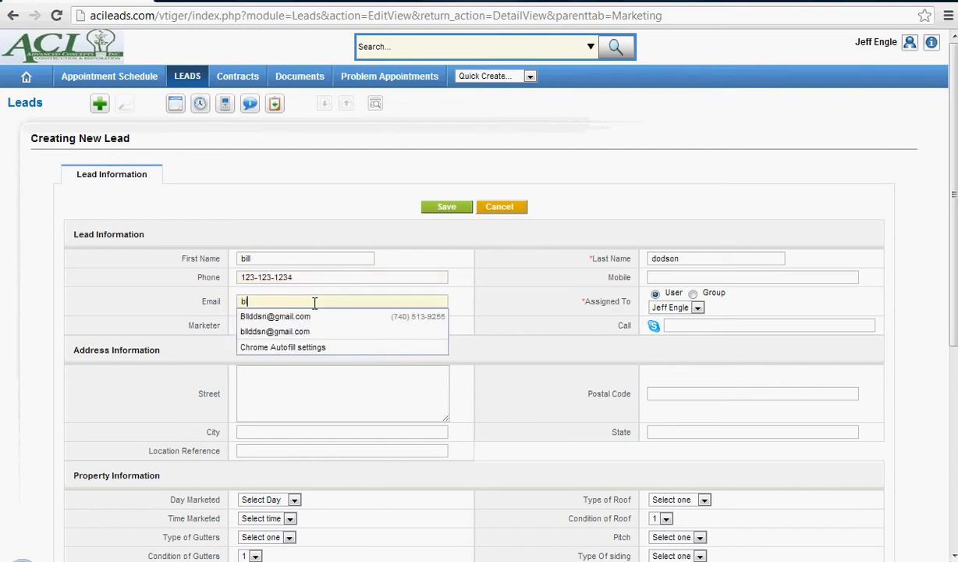
{"action": "left_click", "coordinate": [282, 317]}
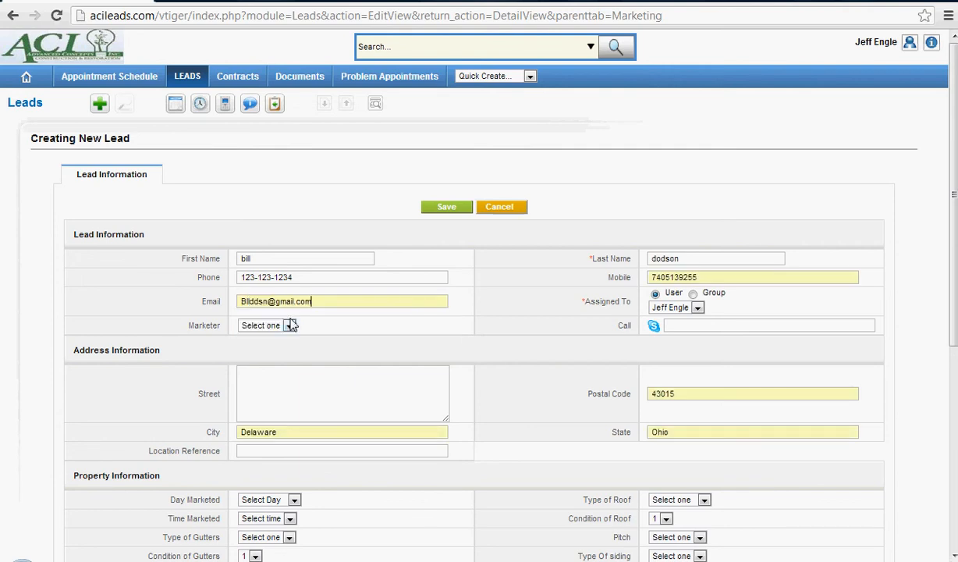
{"action": "left_click", "coordinate": [240, 320]}
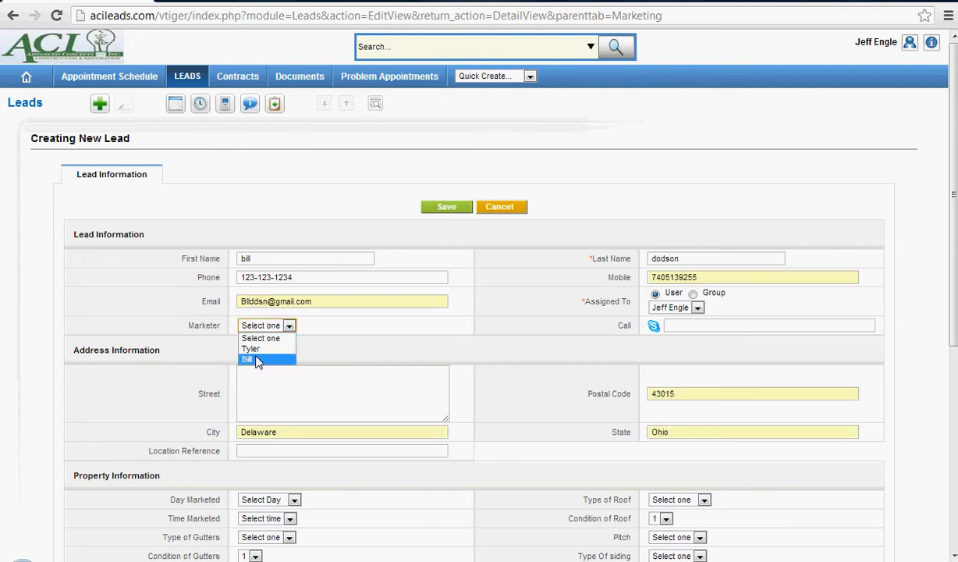
{"action": "left_click", "coordinate": [257, 350]}
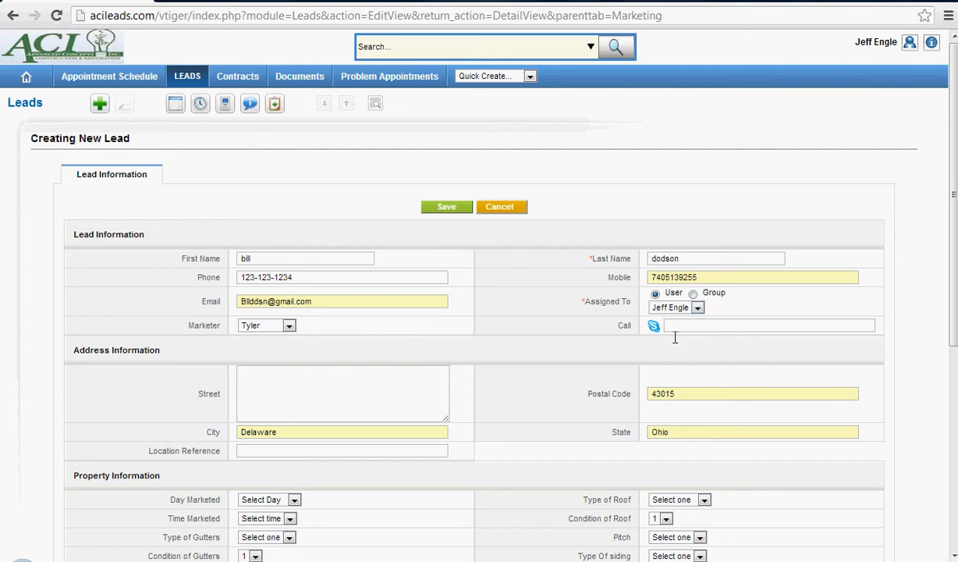
Enter the lead's street address in the address information.
{"action": "scroll", "coordinate": [566, 348], "scroll_direction": "down", "scroll_amount": 1}
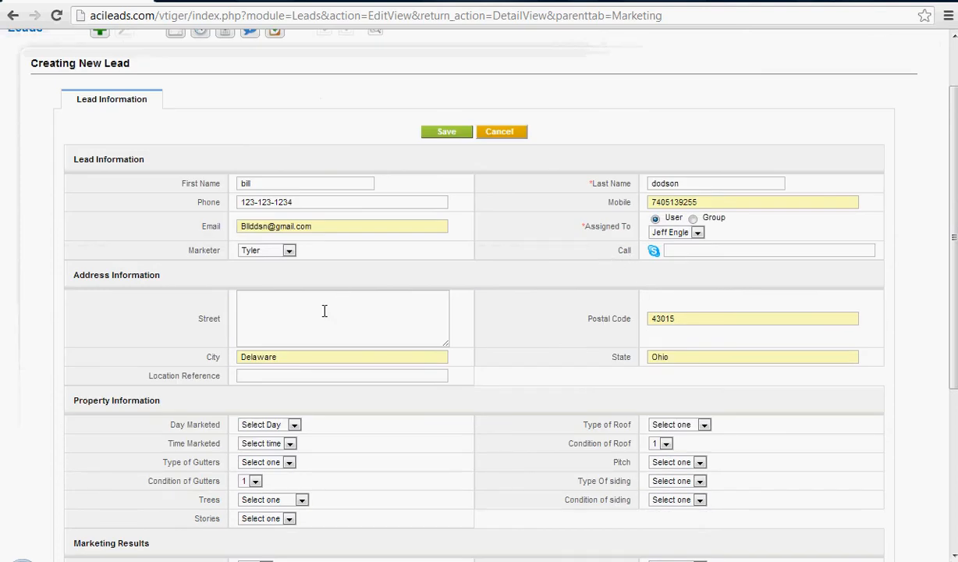
{"action": "scroll", "coordinate": [304, 312], "scroll_direction": "down", "scroll_amount": 1}
{"action": "left_click", "coordinate": [291, 268]}
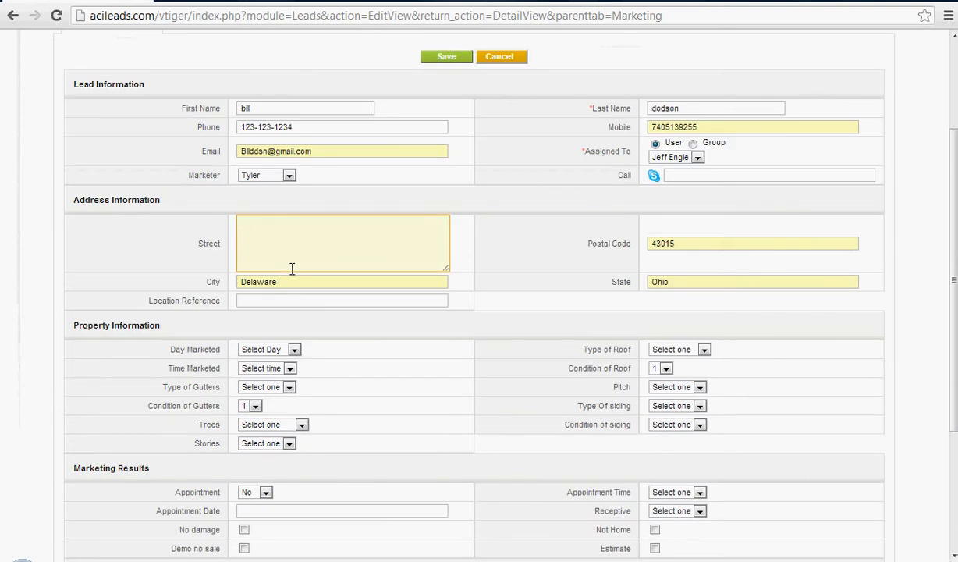
{"action": "type", "text": "123 smith st"}
{"action": "left_click", "coordinate": [456, 311]}
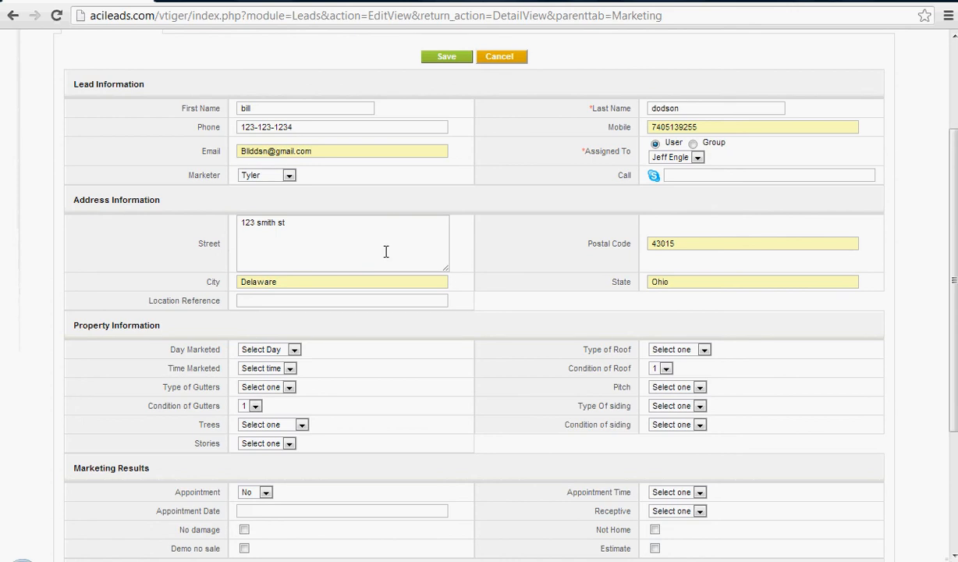
Set Day Marketed to Tuesday and Time Marketed to 10 in the property information.
{"action": "scroll", "coordinate": [495, 282], "scroll_direction": "down", "scroll_amount": 1}
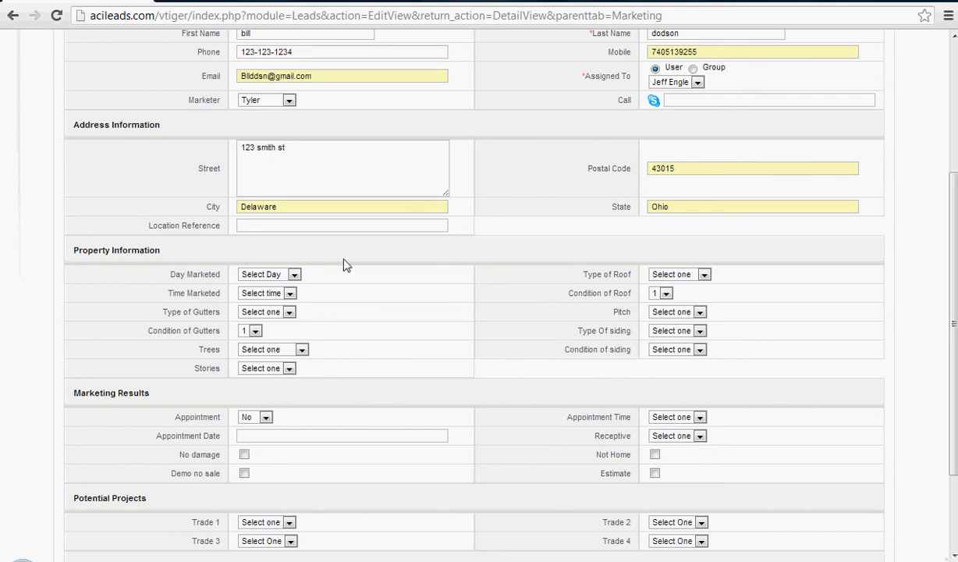
{"action": "scroll", "coordinate": [121, 241], "scroll_direction": "down", "scroll_amount": 1}
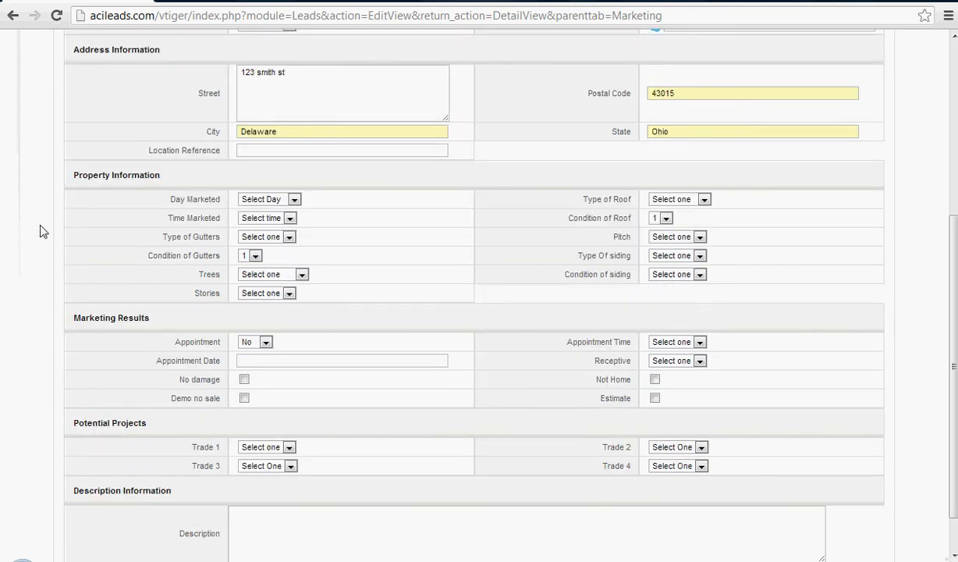
{"action": "left_click", "coordinate": [272, 201]}
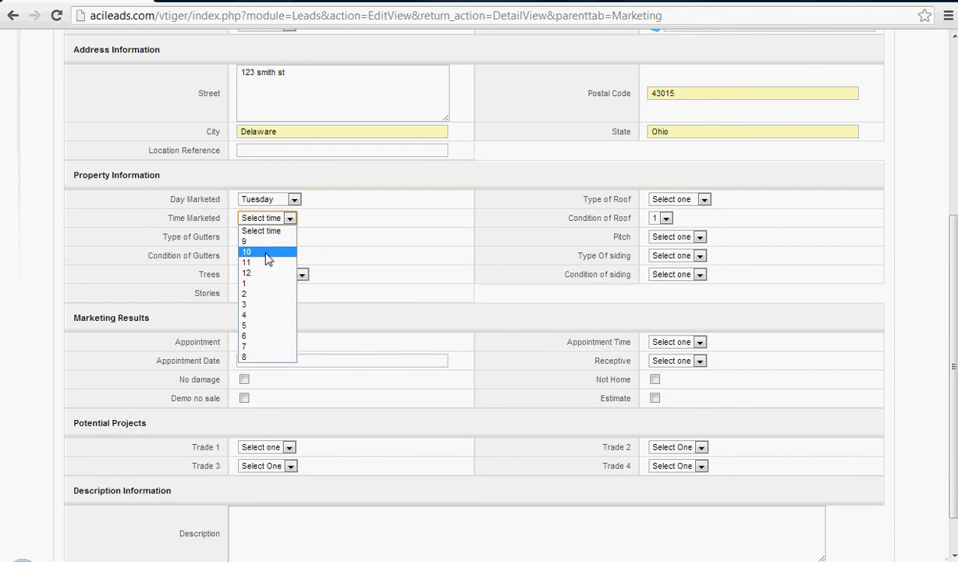
{"action": "left_click", "coordinate": [258, 251]}
Set the type of gutters to Steel and their condition to 2.
{"action": "left_click", "coordinate": [262, 236]}
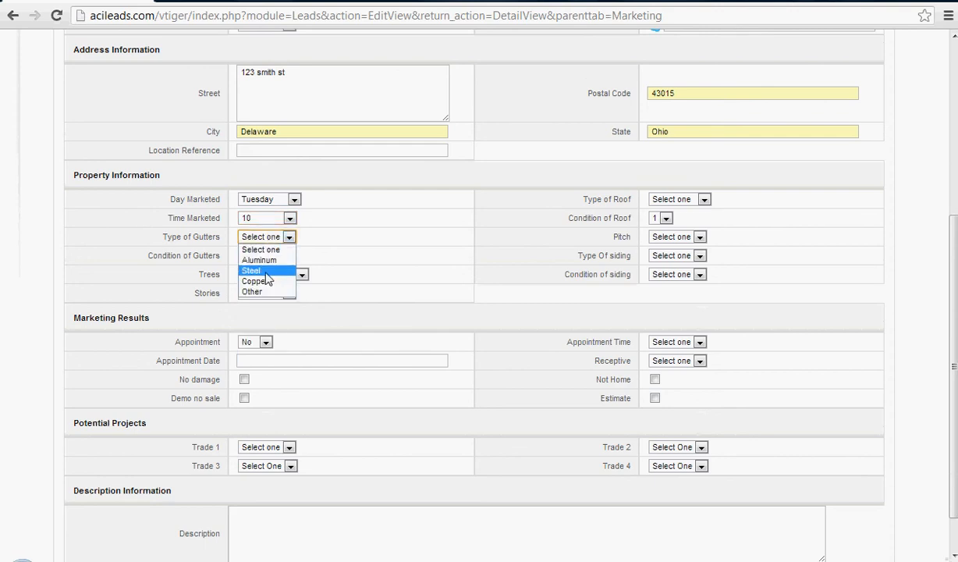
{"action": "left_click", "coordinate": [261, 270]}
{"action": "left_click", "coordinate": [248, 255]}
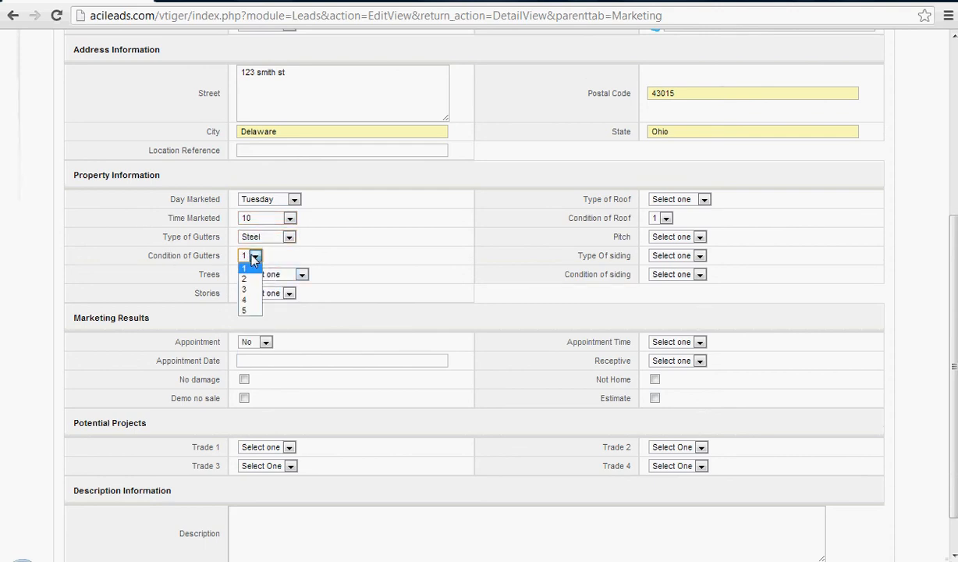
{"action": "left_click", "coordinate": [244, 274]}
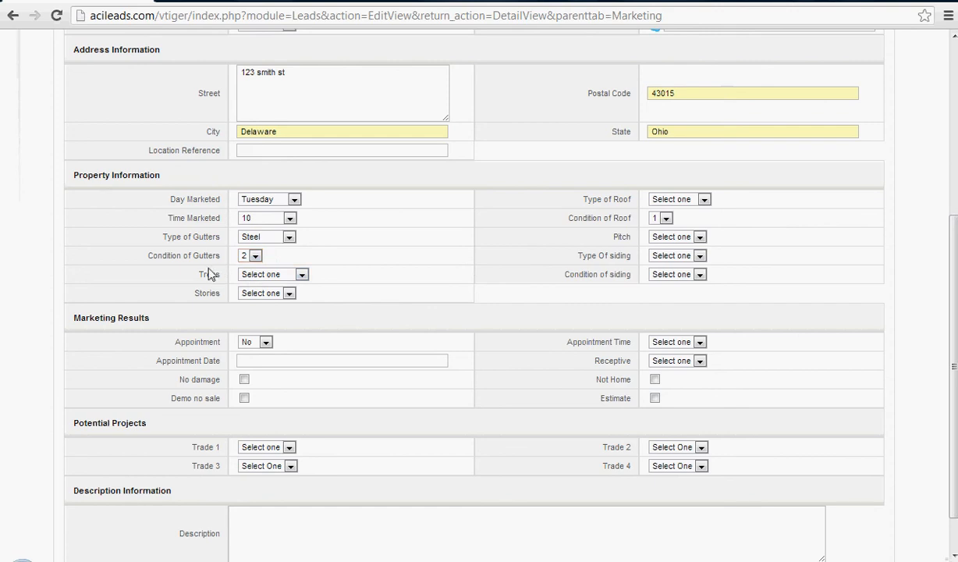
Set Trees to Over Property and Stories to 2.
{"action": "left_click", "coordinate": [264, 276]}
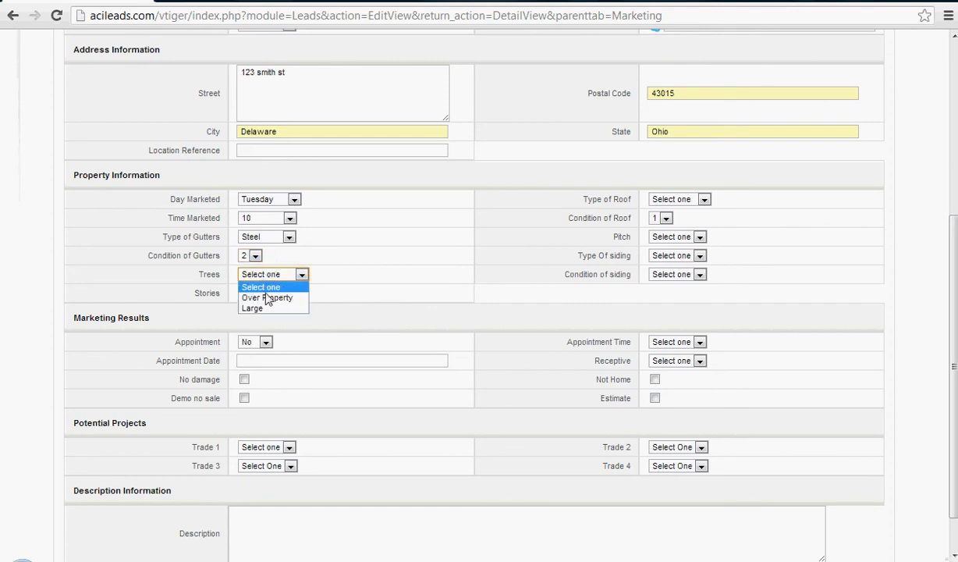
{"action": "left_click", "coordinate": [270, 298]}
{"action": "left_click", "coordinate": [270, 295]}
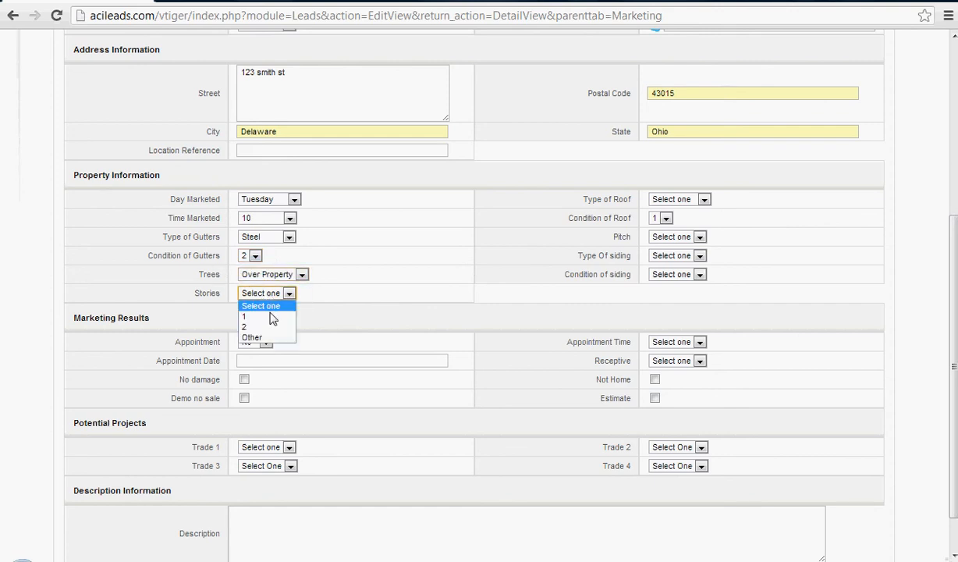
{"action": "left_click", "coordinate": [266, 327]}
Describe the roof as Wood with condition 2 and a 7 12 pitch.
{"action": "left_click", "coordinate": [671, 200]}
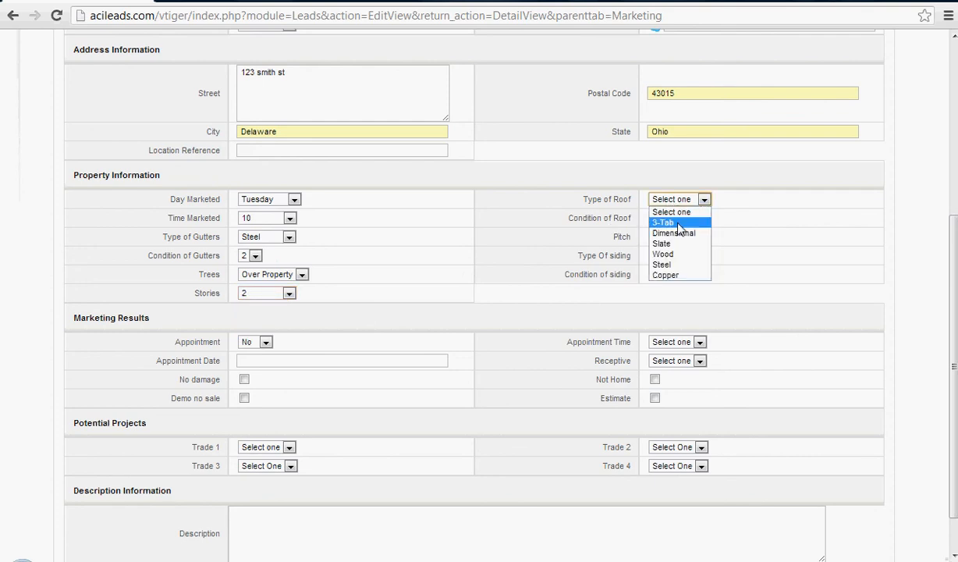
{"action": "left_click", "coordinate": [669, 255]}
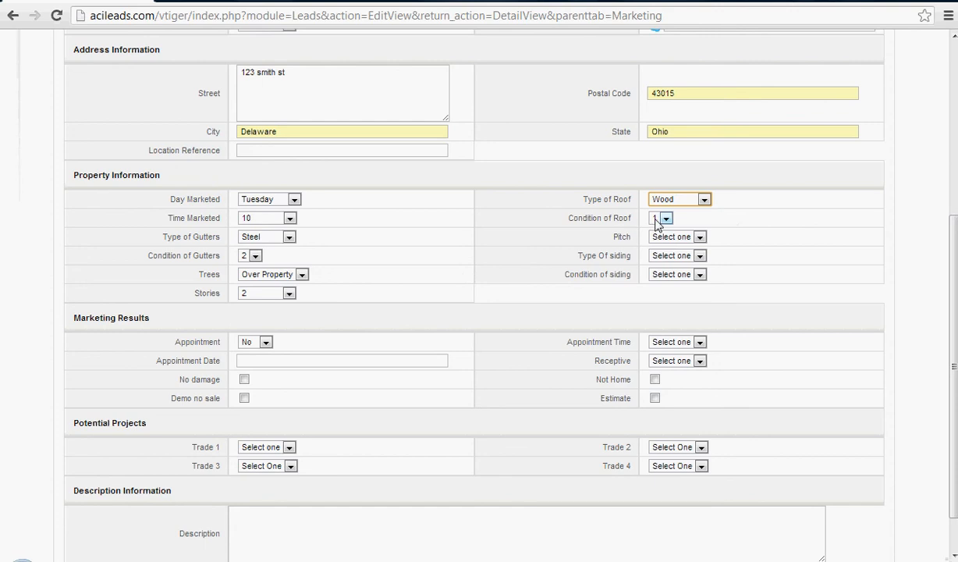
{"action": "left_click", "coordinate": [664, 218]}
{"action": "left_click", "coordinate": [658, 243]}
{"action": "left_click", "coordinate": [659, 238]}
{"action": "left_click", "coordinate": [661, 269]}
Set the type of siding to Vinyl and its condition to 5.
{"action": "left_click", "coordinate": [661, 257]}
{"action": "left_click", "coordinate": [663, 279]}
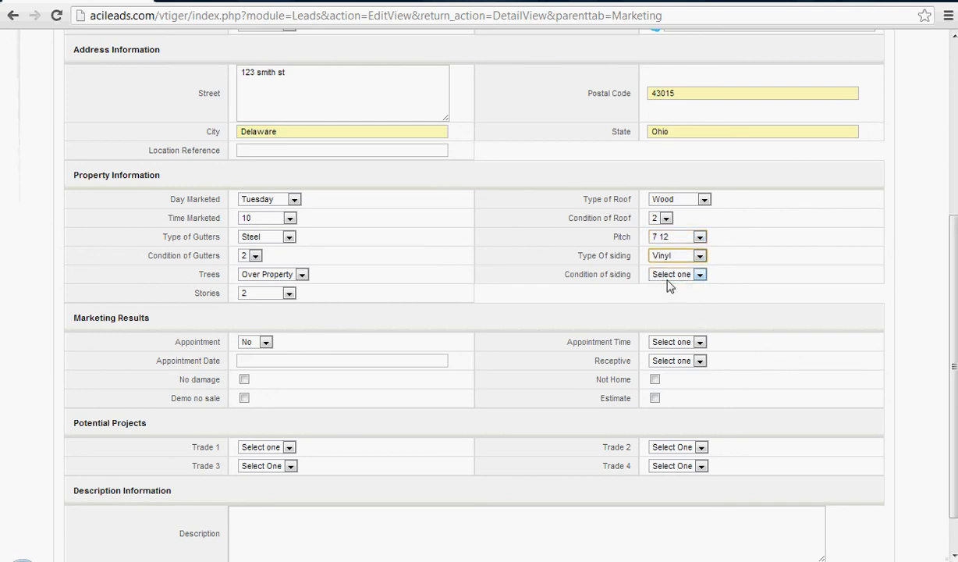
{"action": "left_click", "coordinate": [667, 276]}
{"action": "left_click", "coordinate": [658, 337]}
Check the Appointment choices under Marketing Results and keep the field at No.
{"action": "scroll", "coordinate": [542, 279], "scroll_direction": "down", "scroll_amount": 2}
{"action": "left_click", "coordinate": [265, 341]}
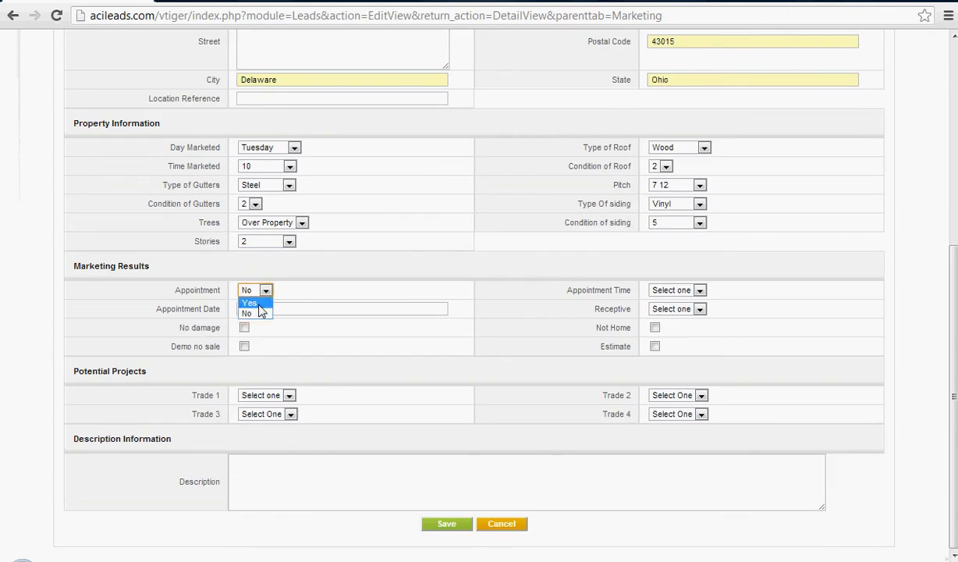
{"action": "left_click", "coordinate": [256, 352]}
{"action": "left_click", "coordinate": [259, 290]}
{"action": "left_click", "coordinate": [258, 312]}
{"action": "left_click", "coordinate": [248, 293]}
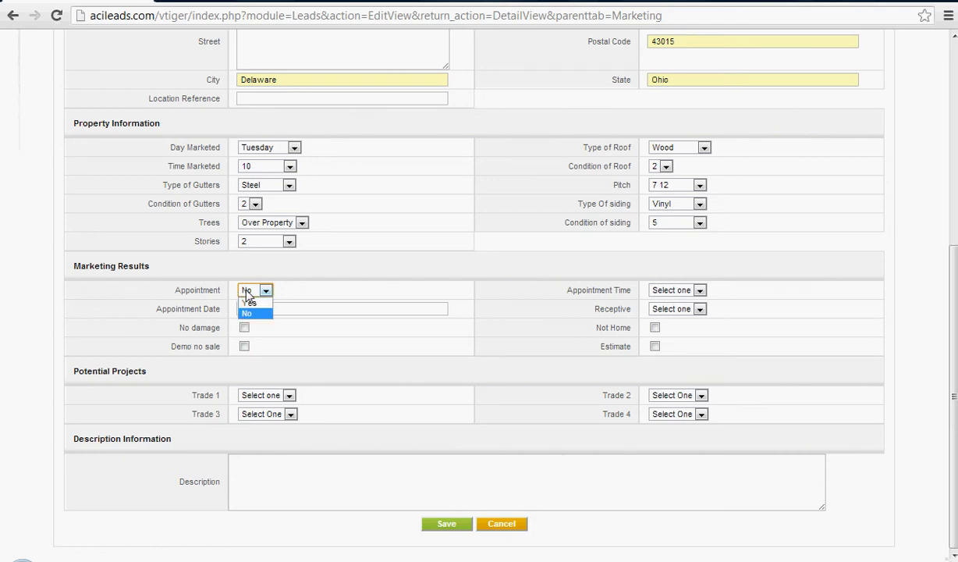
{"action": "left_click", "coordinate": [248, 293]}
{"action": "left_click", "coordinate": [248, 293]}
{"action": "left_click", "coordinate": [246, 290]}
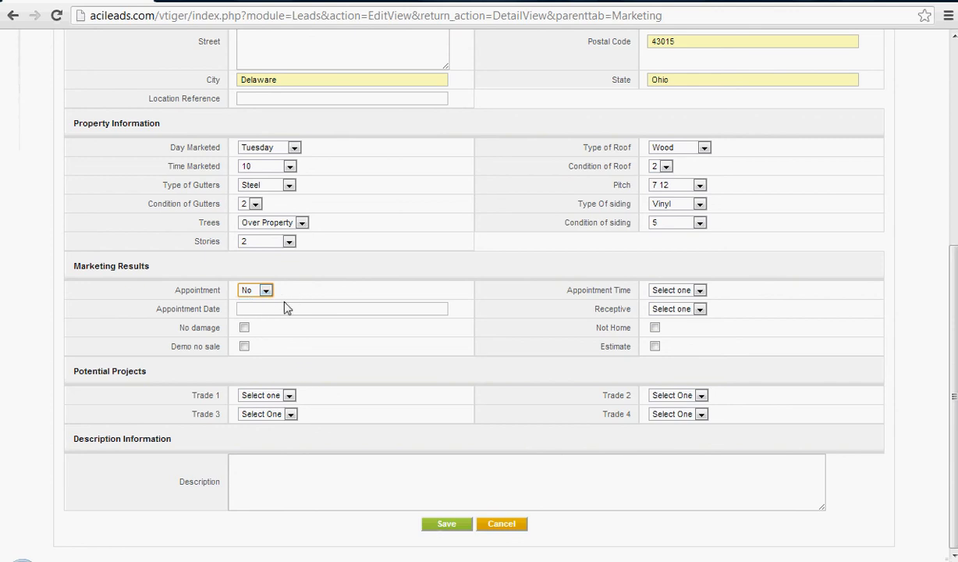
Enter today 3 as the Appointment Date, set the Appointment Time to 3 and leave Receptive unselected.
{"action": "left_click", "coordinate": [298, 311]}
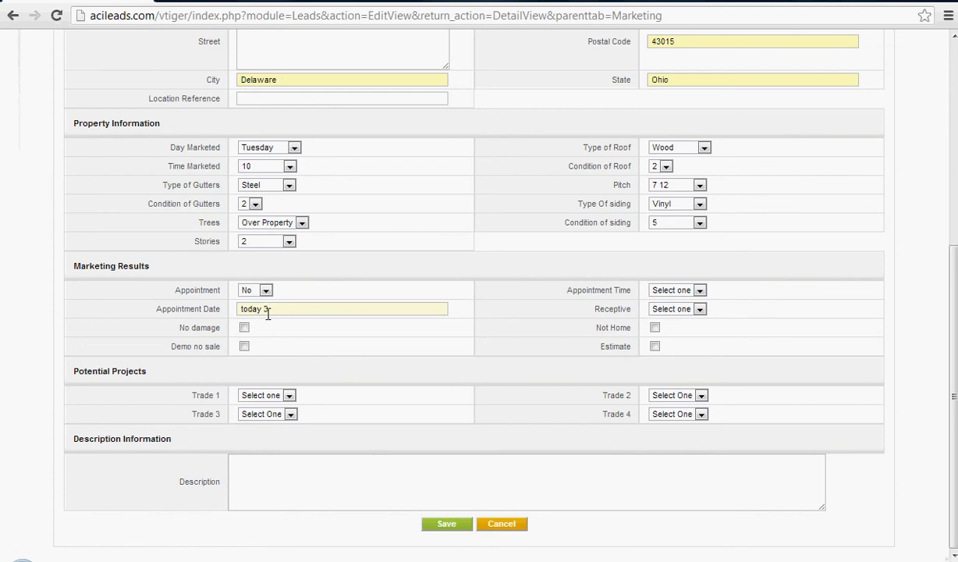
{"action": "left_click", "coordinate": [670, 290]}
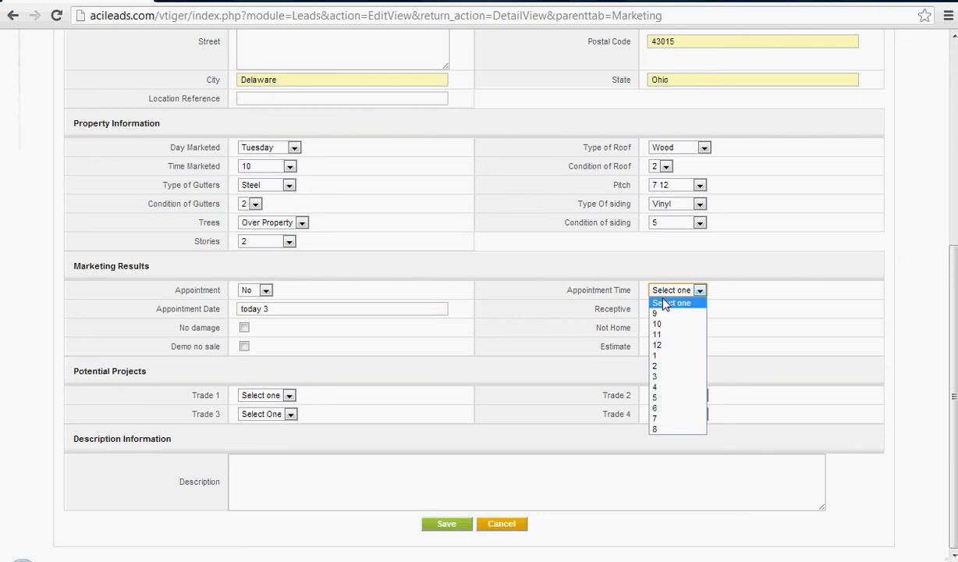
{"action": "left_click", "coordinate": [670, 377]}
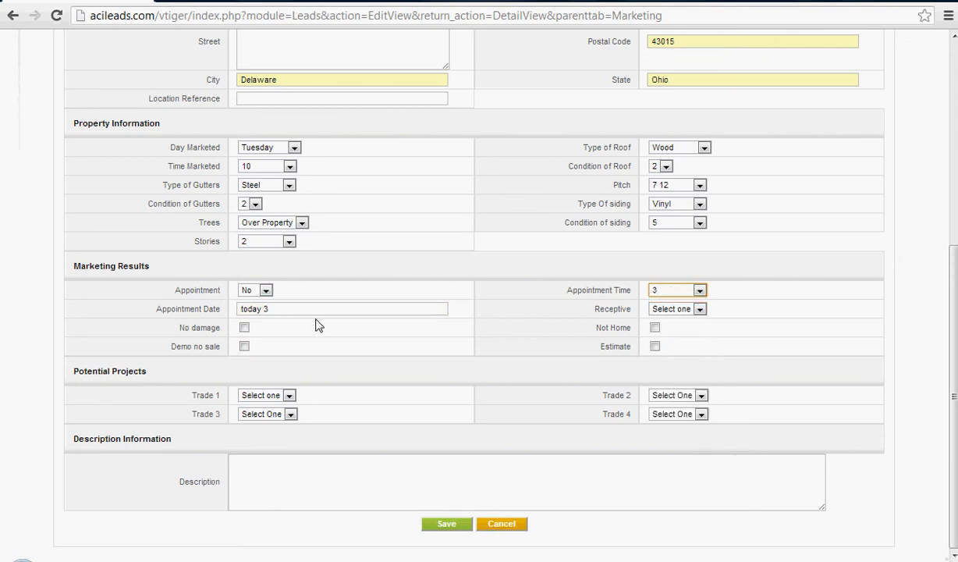
{"action": "left_click", "coordinate": [660, 312]}
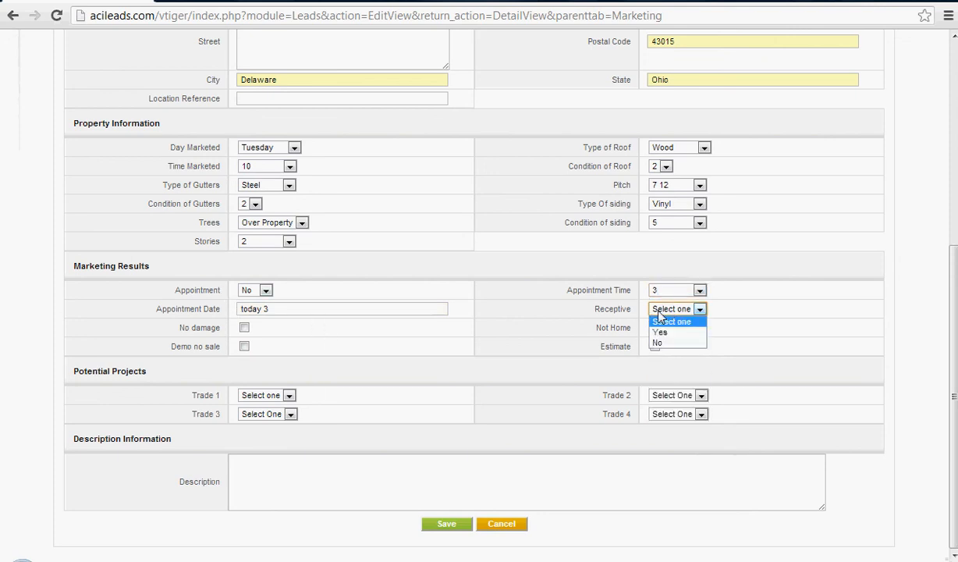
{"action": "left_click", "coordinate": [672, 310]}
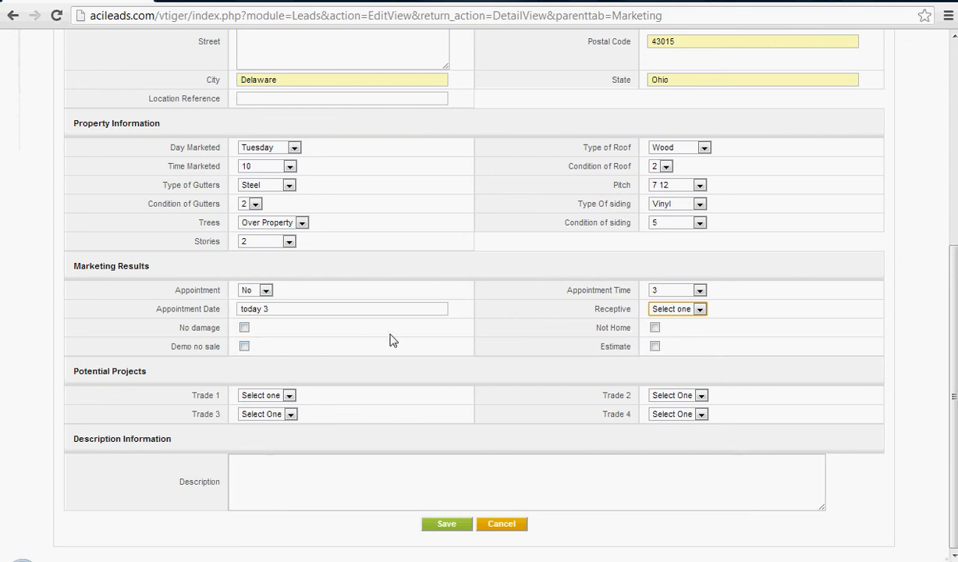
Replace the Appointment Date with Monday 02/11/13.
{"action": "left_click", "coordinate": [296, 309]}
{"action": "key", "text": "ctrl+a"}
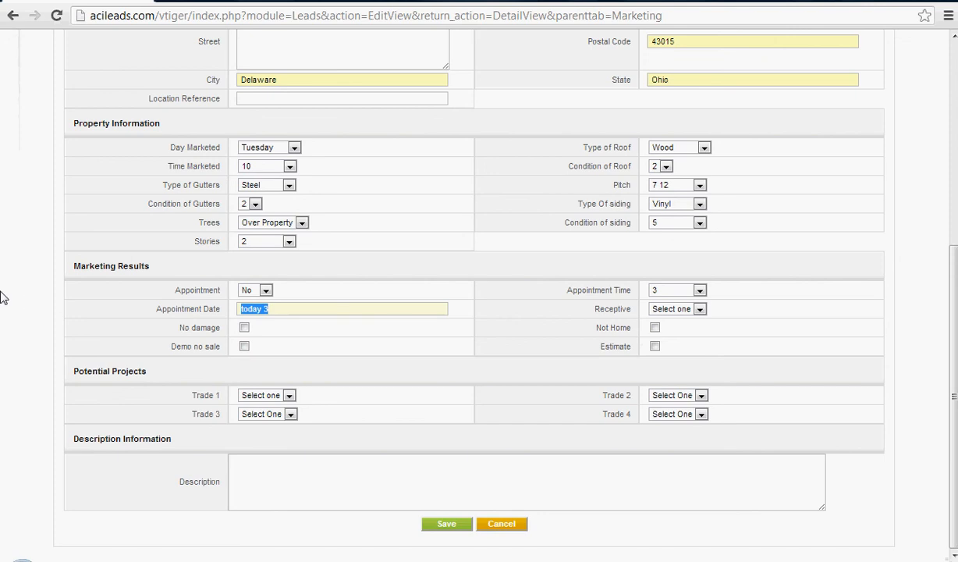
{"action": "type", "text": "Monday"}
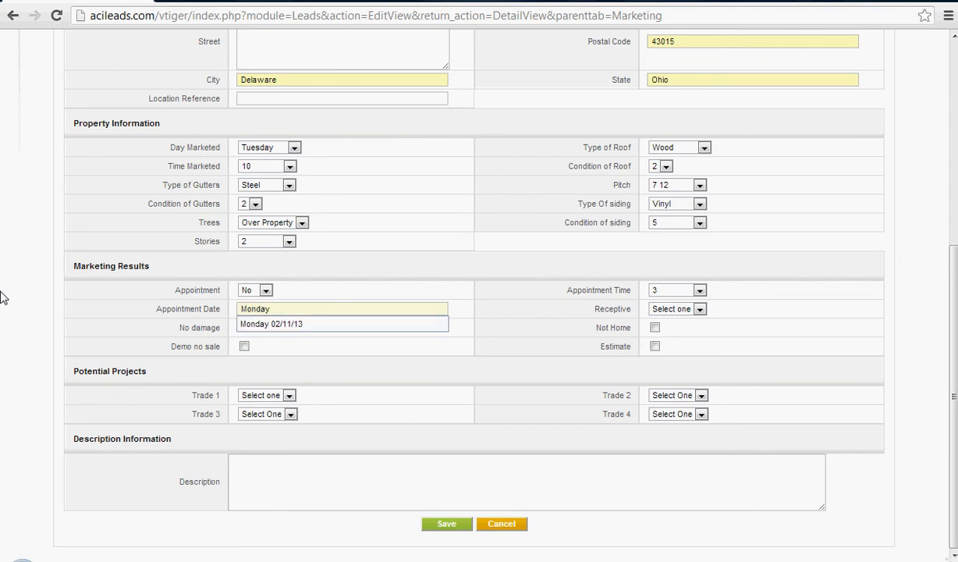
{"action": "left_click", "coordinate": [290, 323]}
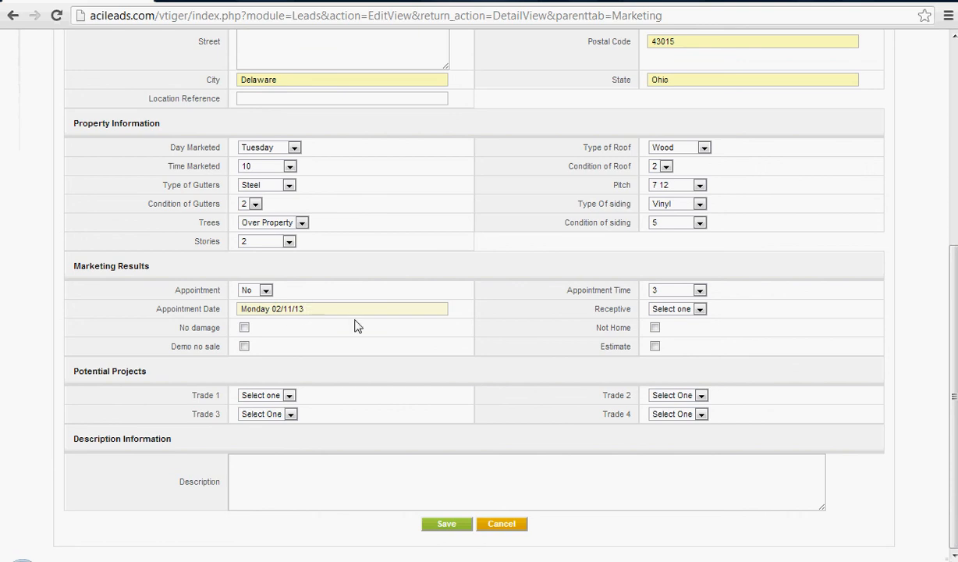
Enter a description starting with 2 dogs may and save the new lead.
{"action": "left_click", "coordinate": [289, 495]}
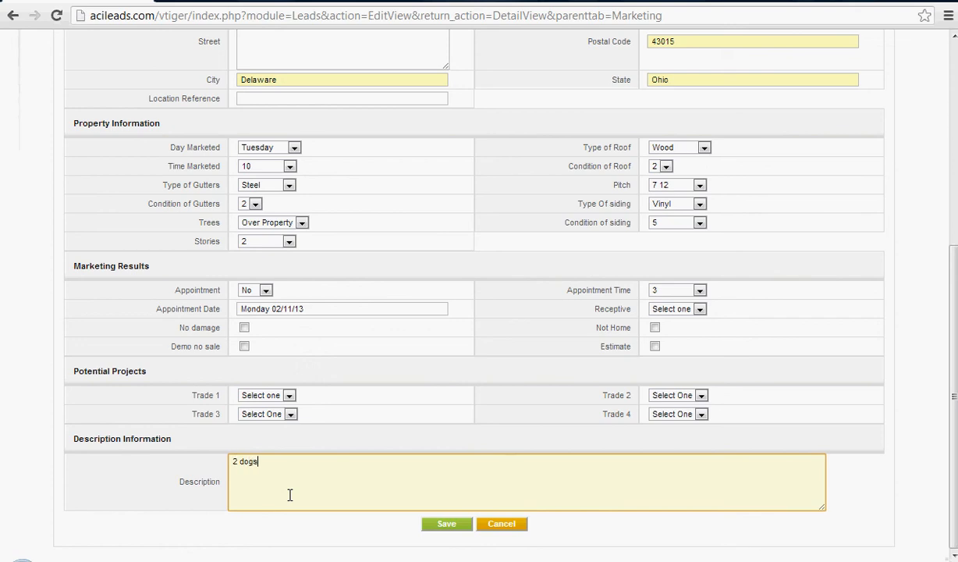
{"action": "type", "text": "2 dogs may bite"}
{"action": "left_click", "coordinate": [448, 525]}
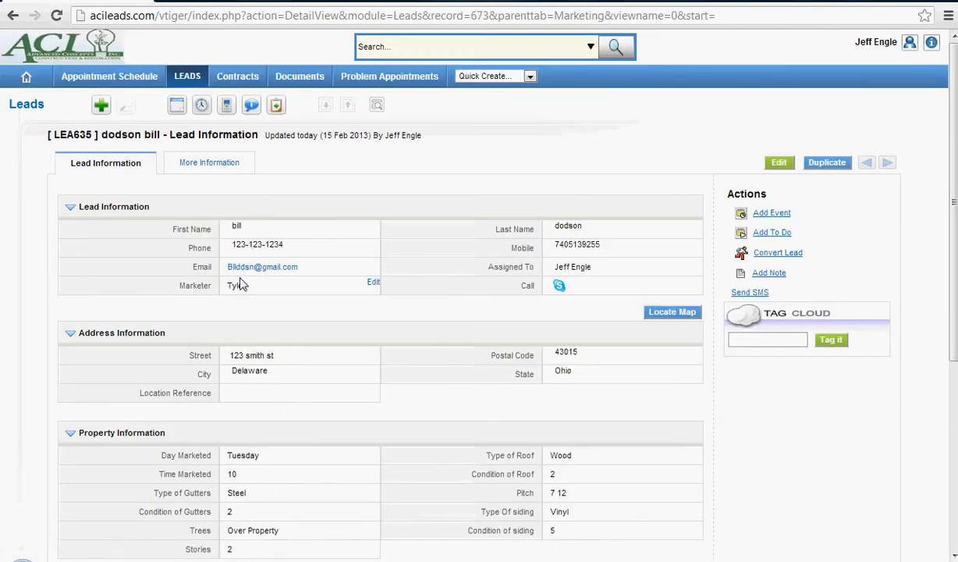
Show all leads in the leads list and open the newly created lead's record.
{"action": "left_click", "coordinate": [178, 77]}
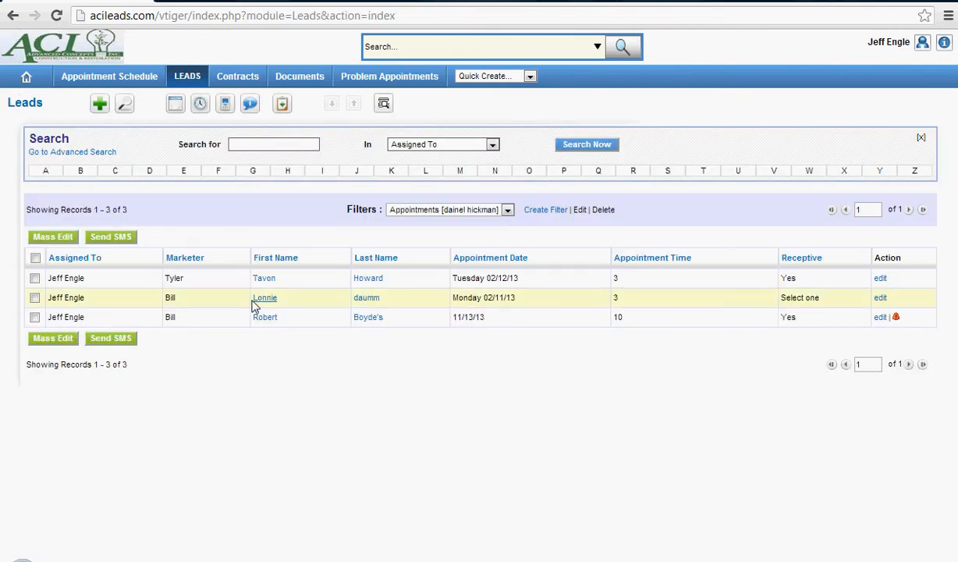
{"action": "left_click", "coordinate": [406, 211]}
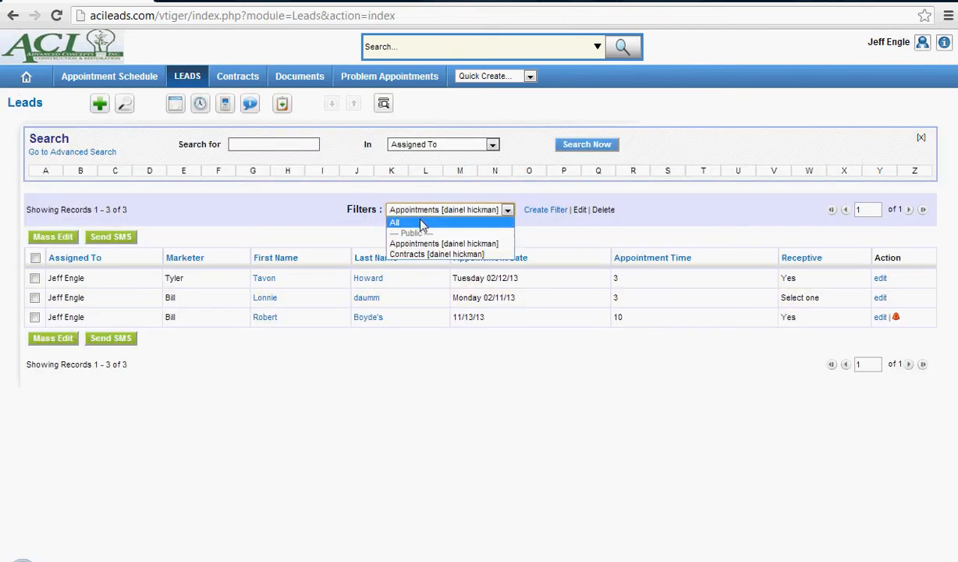
{"action": "left_click", "coordinate": [411, 221]}
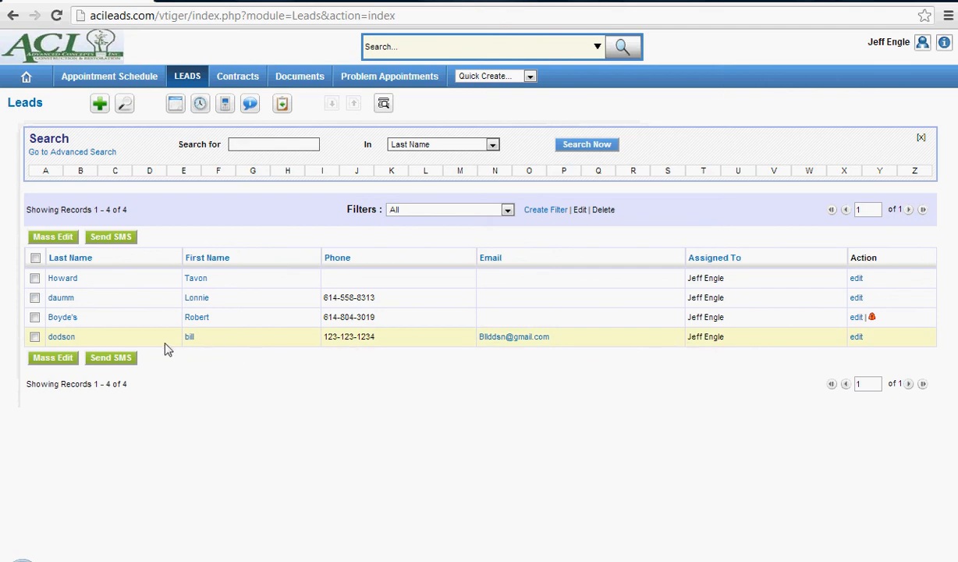
{"action": "left_click", "coordinate": [189, 337]}
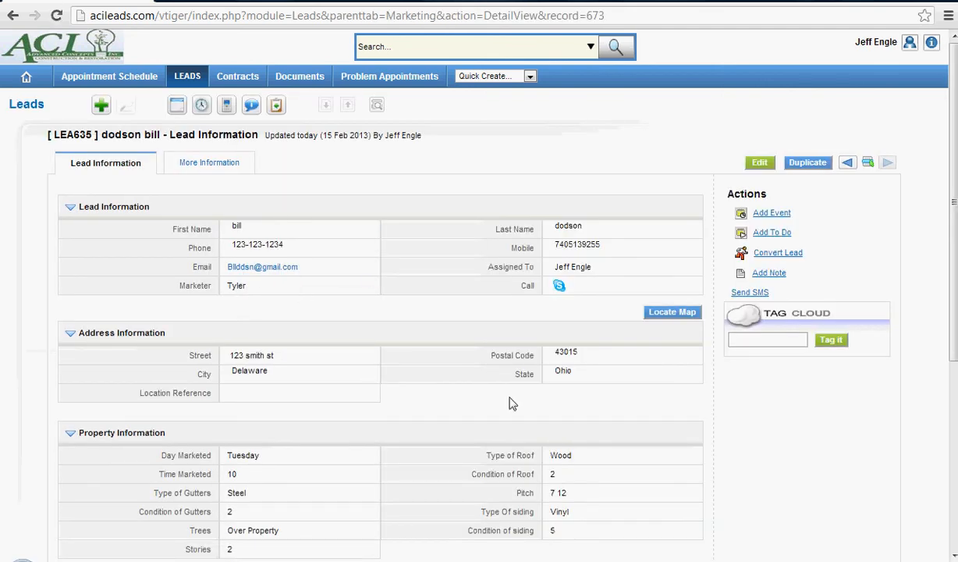
View the lead's address on the map and close the map window.
{"action": "left_click", "coordinate": [646, 311]}
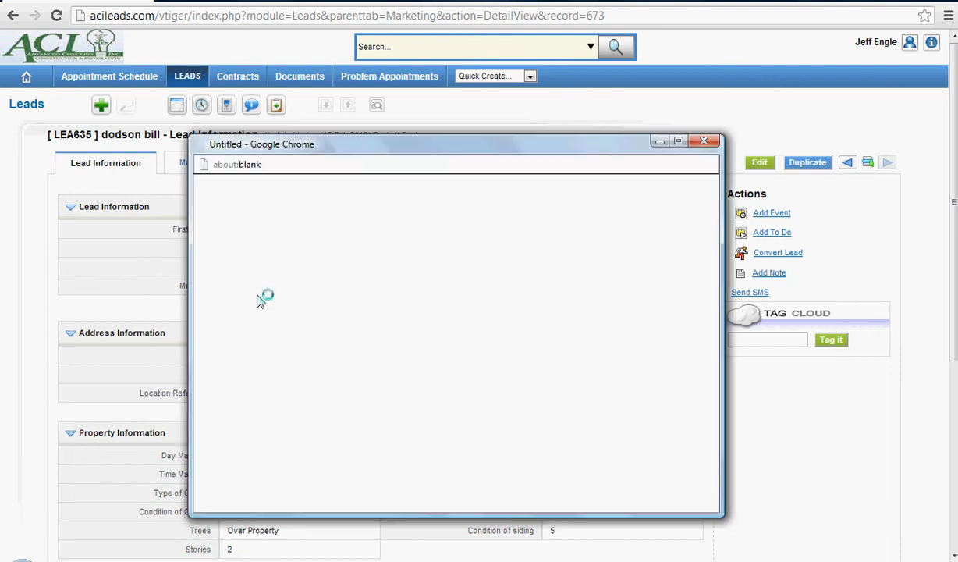
{"action": "left_click", "coordinate": [357, 293]}
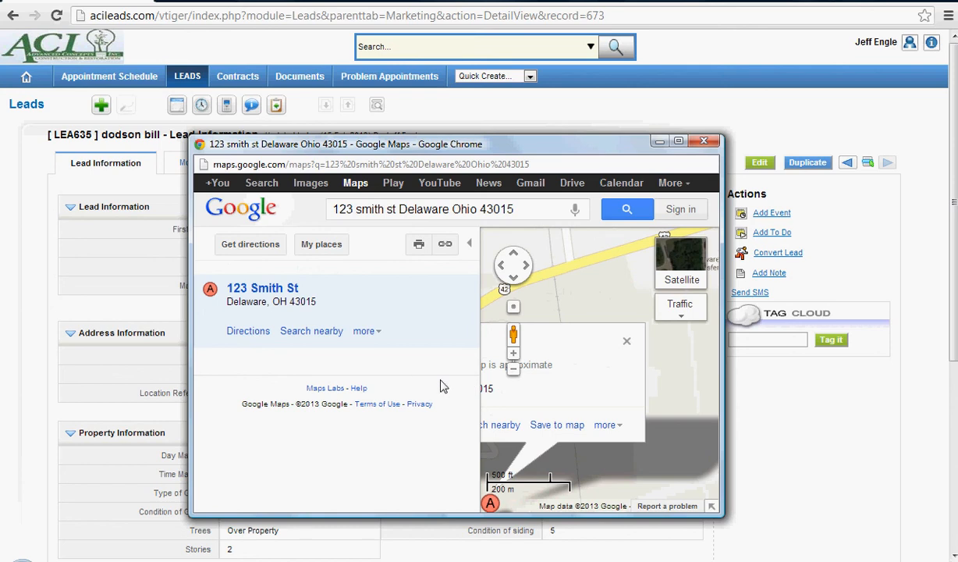
{"action": "left_click_drag", "start_coordinate": [621, 475], "coordinate": [665, 431]}
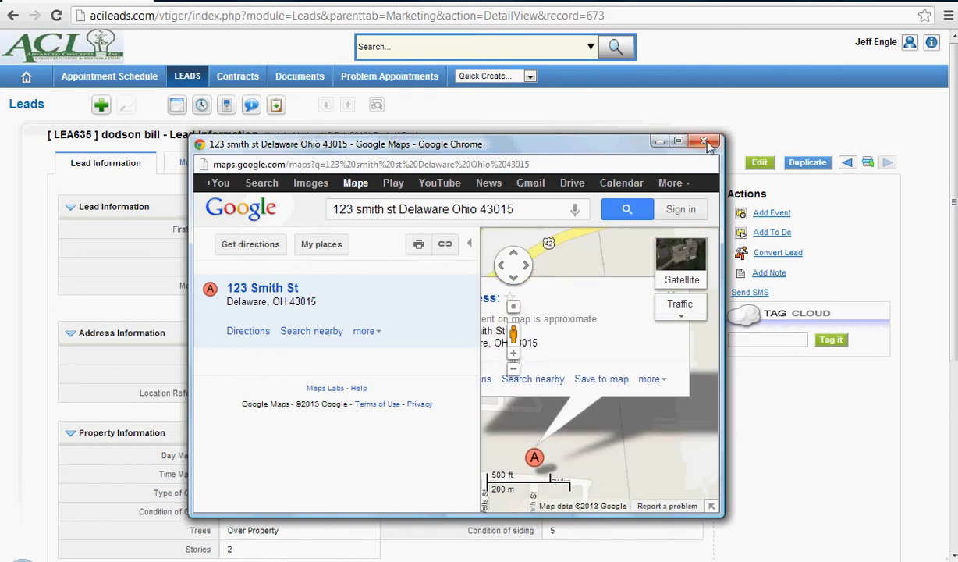
{"action": "left_click", "coordinate": [703, 141]}
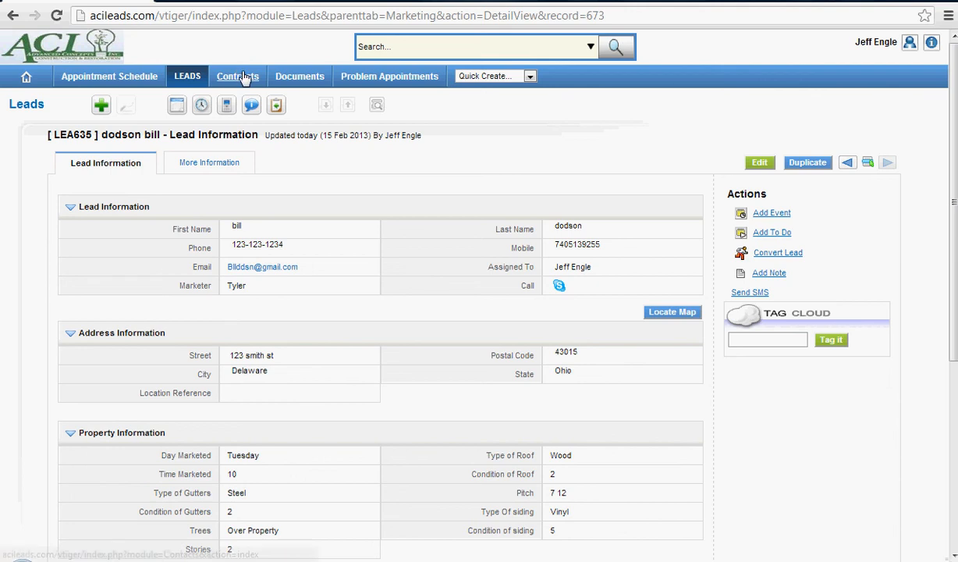
Convert the lead to a contract with the prefilled contact details and review the contract record.
{"action": "left_click", "coordinate": [793, 256]}
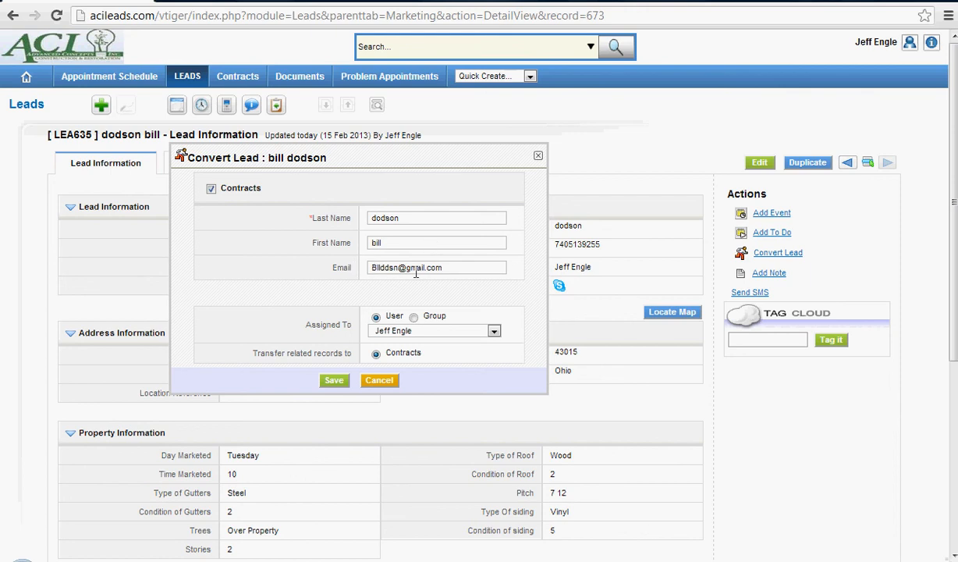
{"action": "left_click", "coordinate": [335, 380]}
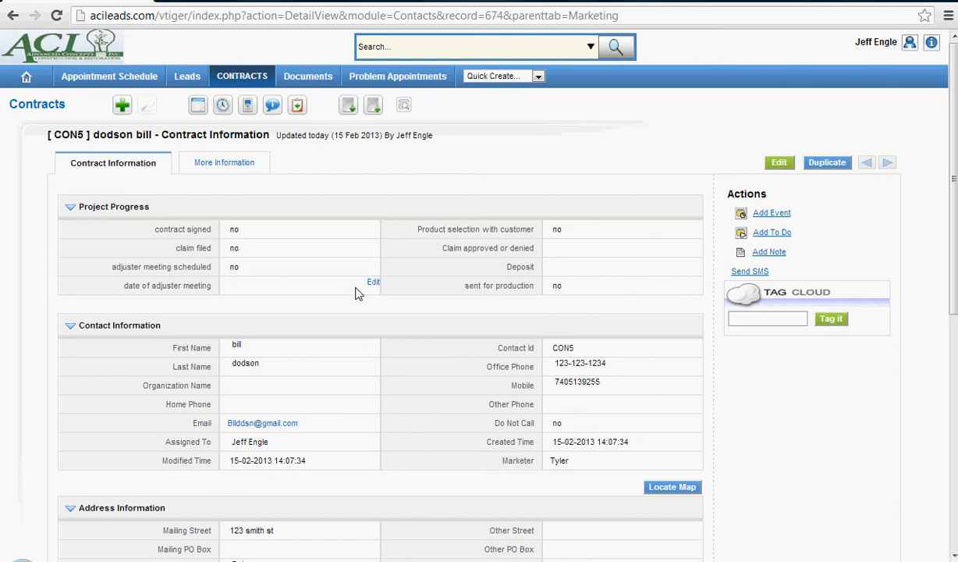
{"action": "scroll", "coordinate": [351, 312], "scroll_direction": "down", "scroll_amount": 2}
{"action": "scroll", "coordinate": [353, 316], "scroll_direction": "down", "scroll_amount": 2}
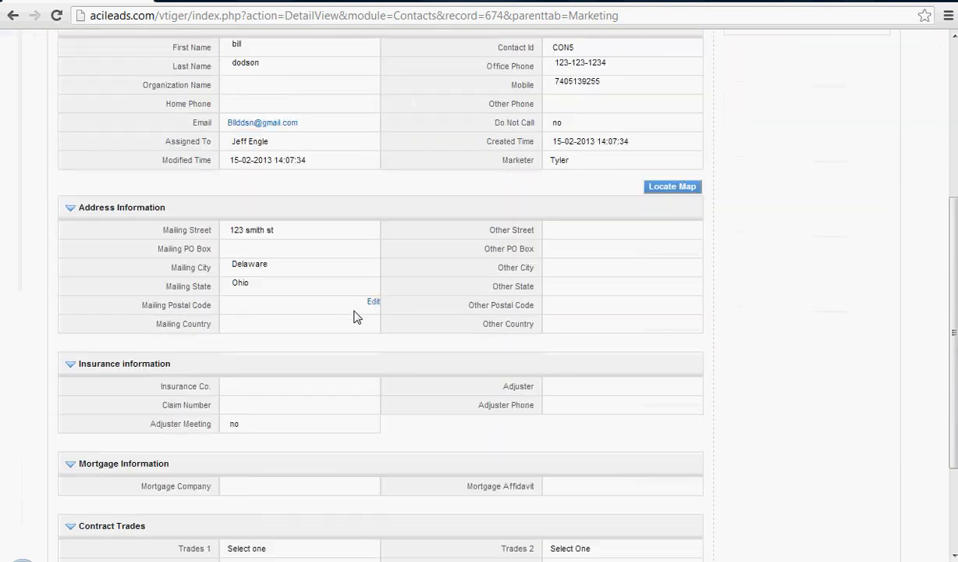
{"action": "scroll", "coordinate": [349, 366], "scroll_direction": "up", "scroll_amount": 4}
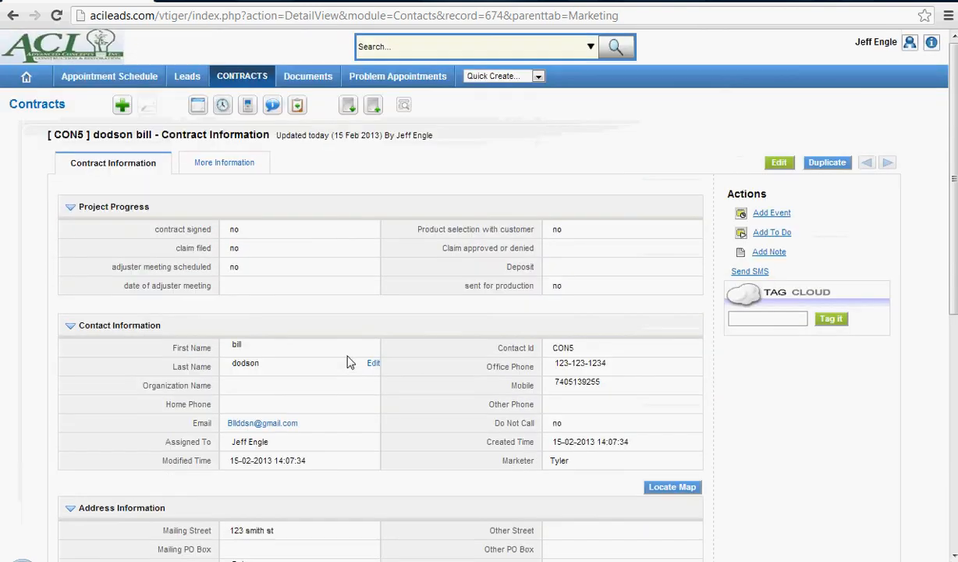
Return to the leads list and filter it by the public Appointments view.
{"action": "left_click", "coordinate": [192, 79]}
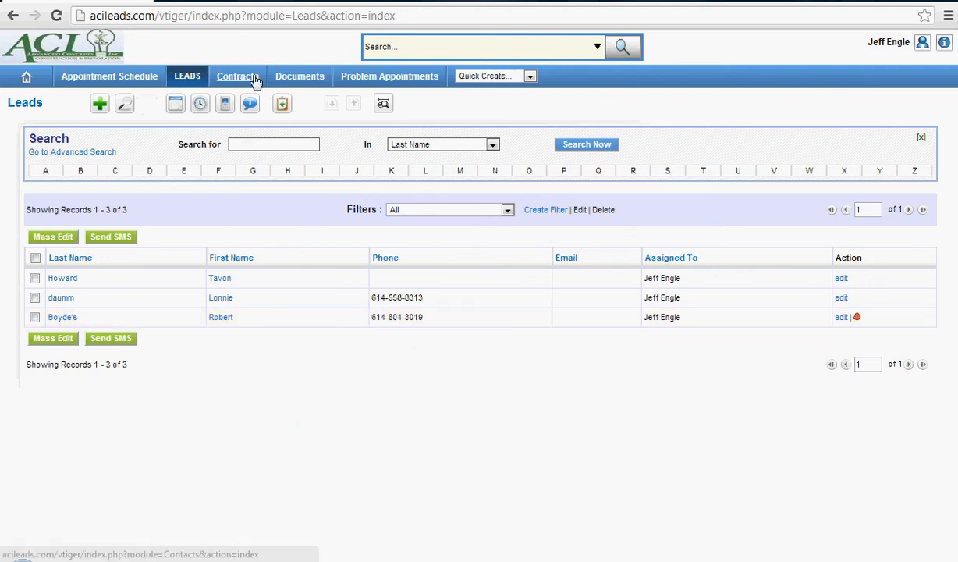
{"action": "left_click", "coordinate": [394, 209]}
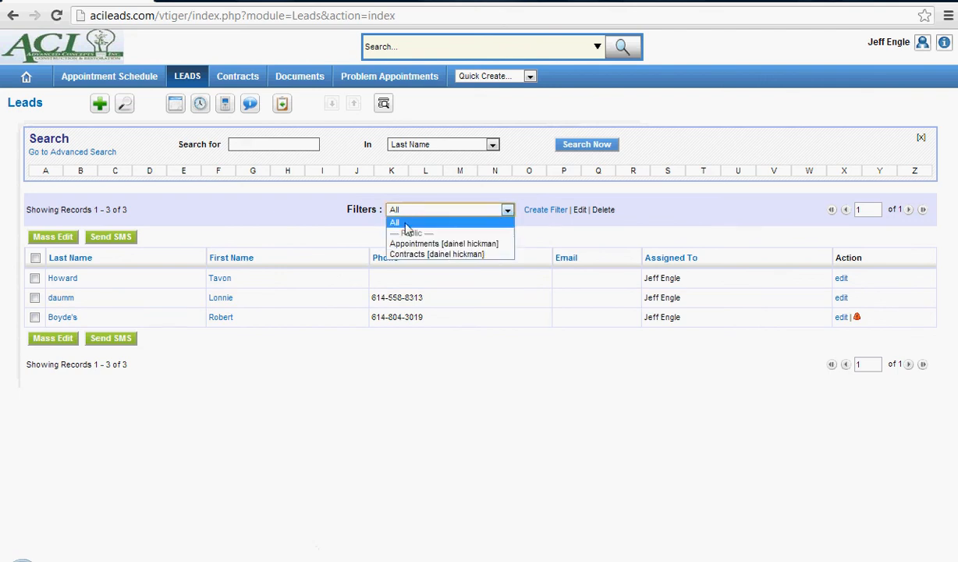
{"action": "left_click", "coordinate": [421, 244]}
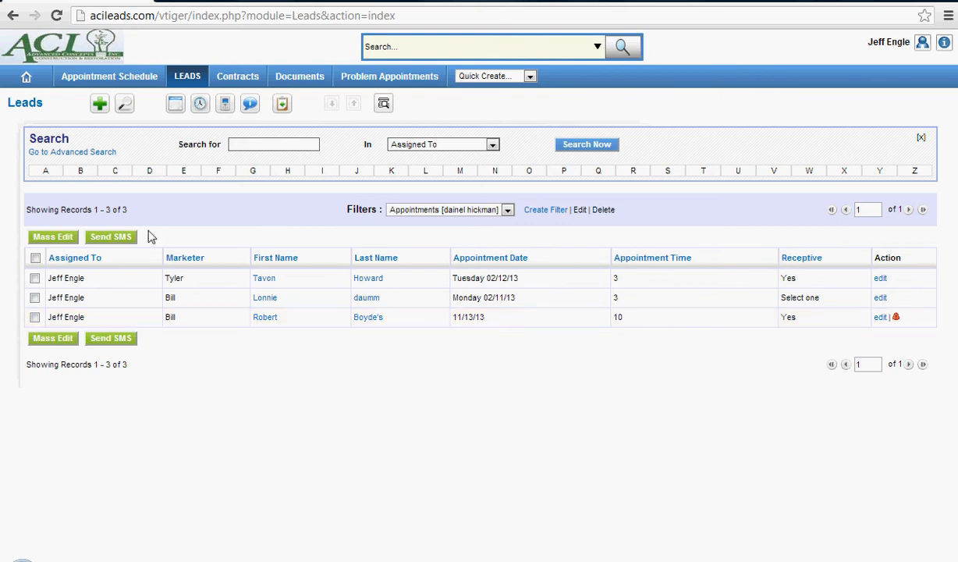
Open the first lead in the appointments list and view its conversion form without saving.
{"action": "left_click", "coordinate": [273, 279]}
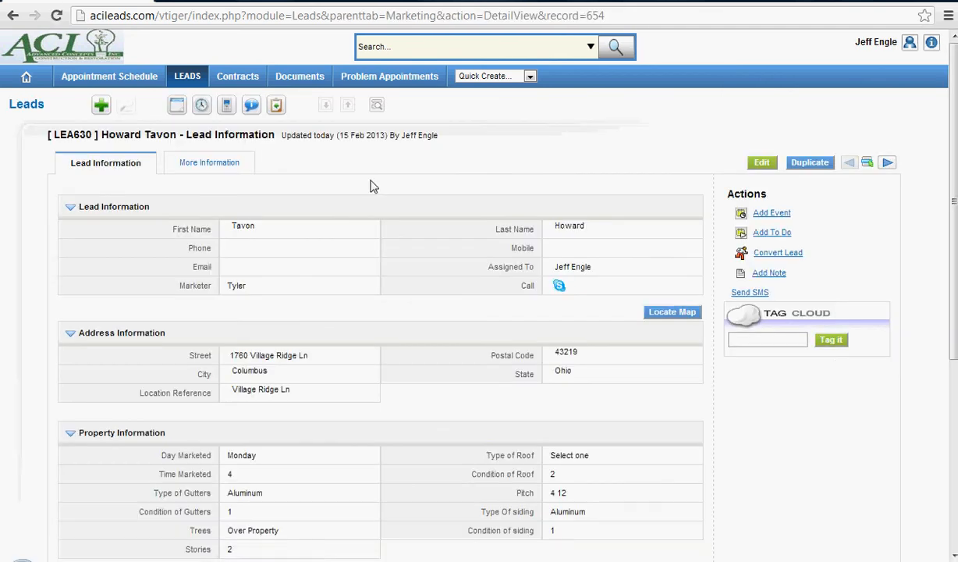
{"action": "left_click", "coordinate": [774, 252]}
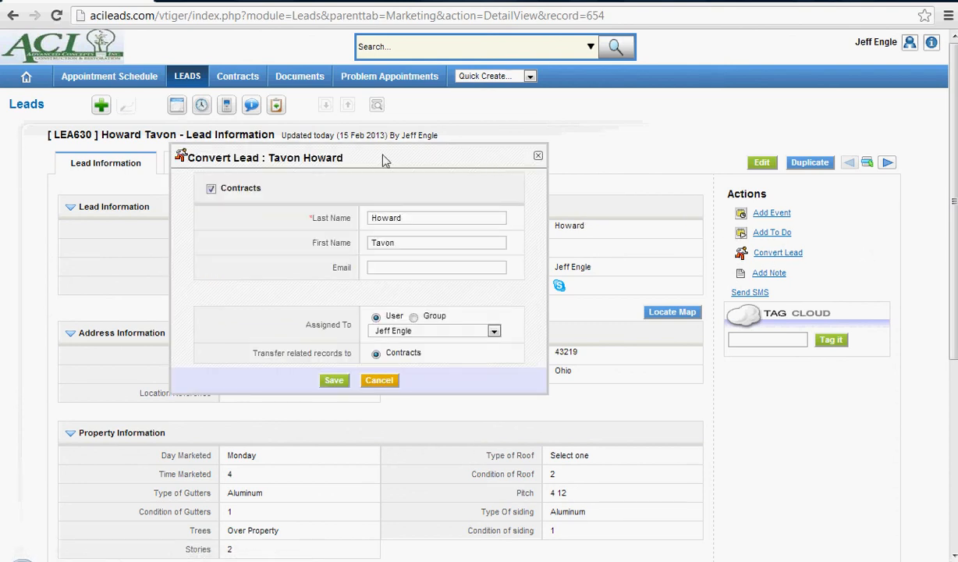
{"action": "left_click", "coordinate": [538, 155]}
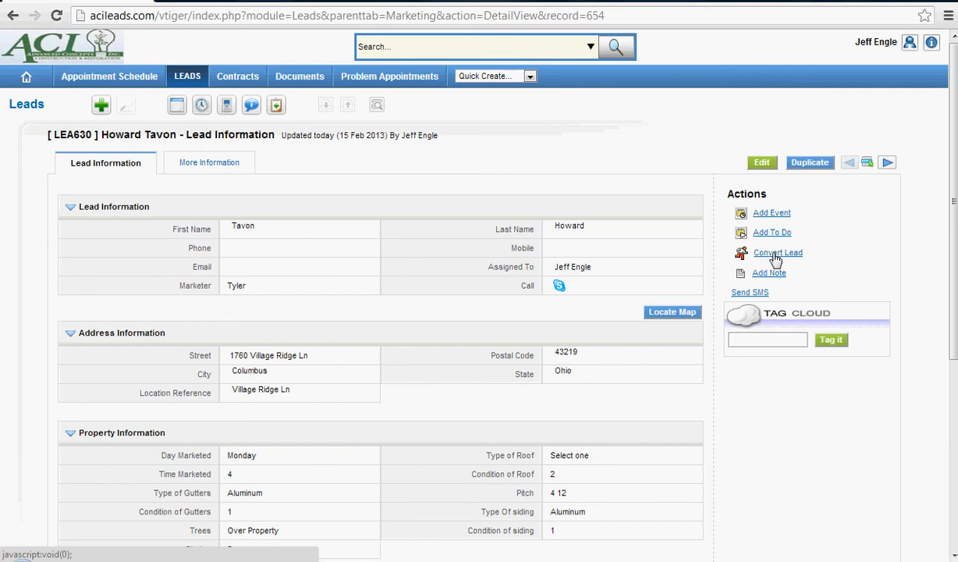
{"action": "left_click", "coordinate": [774, 255]}
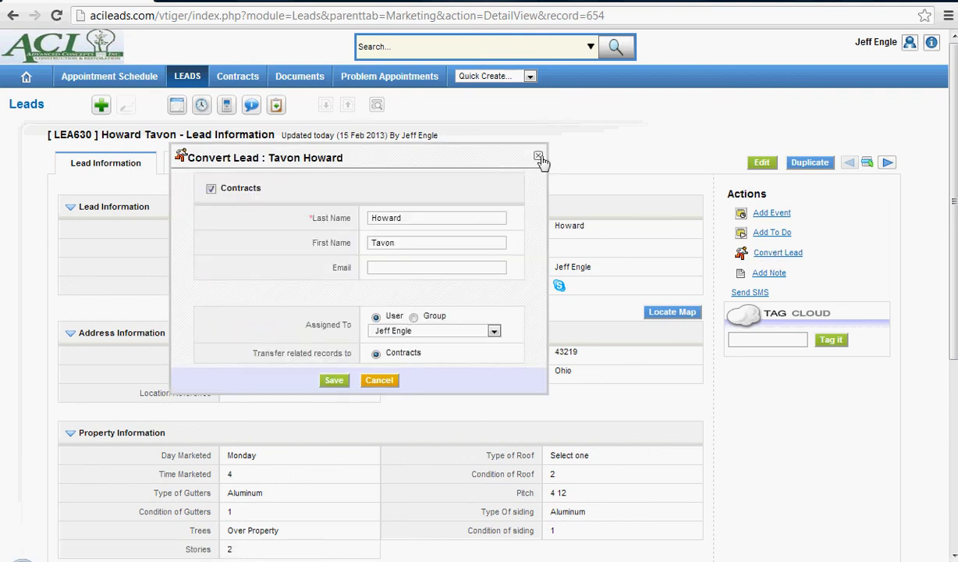
{"action": "left_click", "coordinate": [539, 155]}
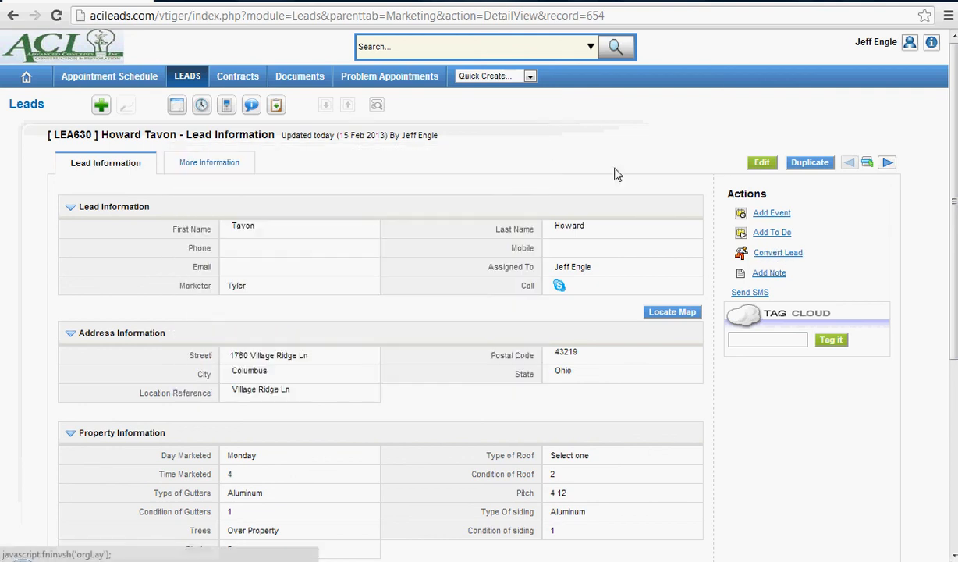
Open a blank new lead form and look over its contact, address, property and marketing fields.
{"action": "left_click", "coordinate": [100, 104]}
{"action": "scroll", "coordinate": [303, 226], "scroll_direction": "down", "scroll_amount": 5}
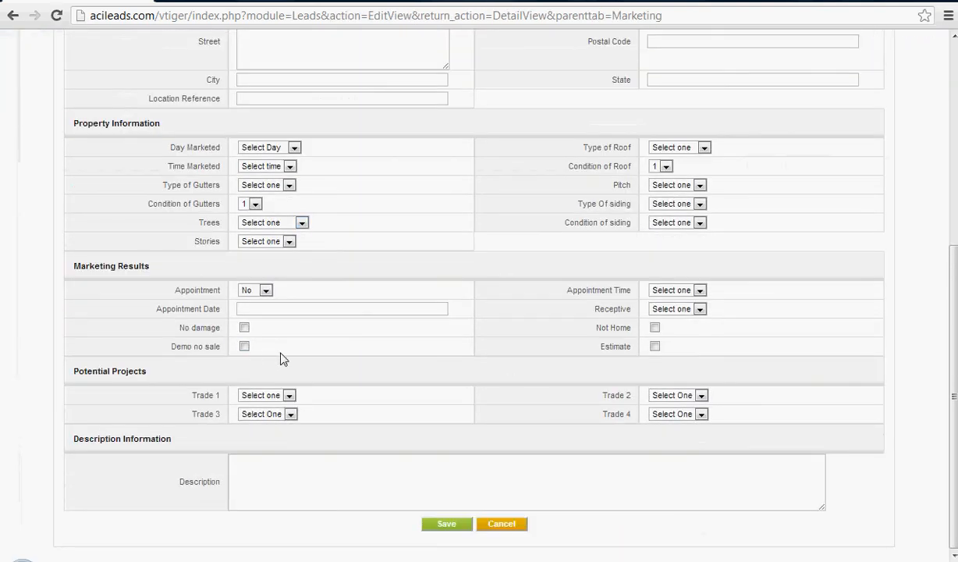
{"action": "scroll", "coordinate": [332, 353], "scroll_direction": "up", "scroll_amount": 2}
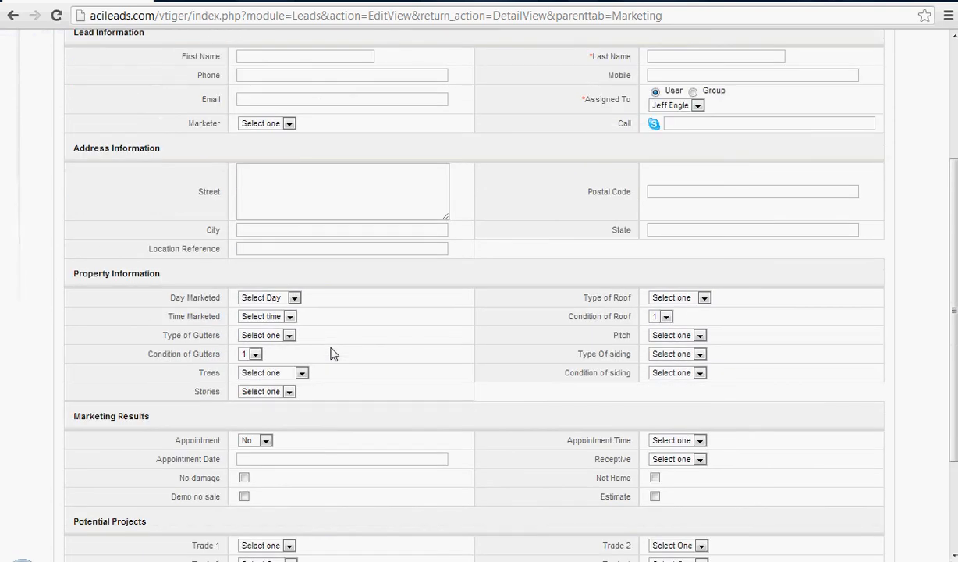
{"action": "scroll", "coordinate": [331, 352], "scroll_direction": "up", "scroll_amount": 1}
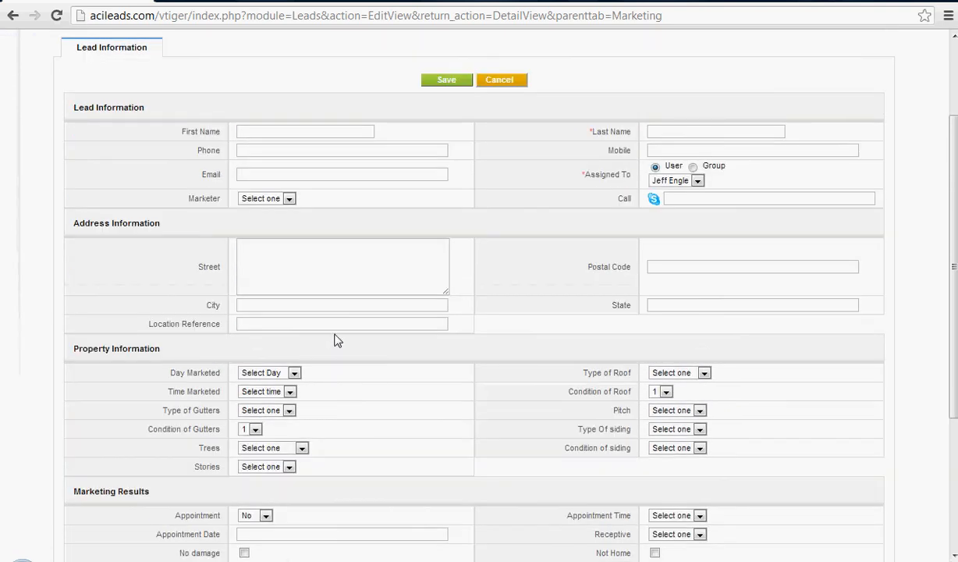
Leave the blank new lead form without saving and return to the leads list.
{"action": "scroll", "coordinate": [337, 340], "scroll_direction": "up", "scroll_amount": 1}
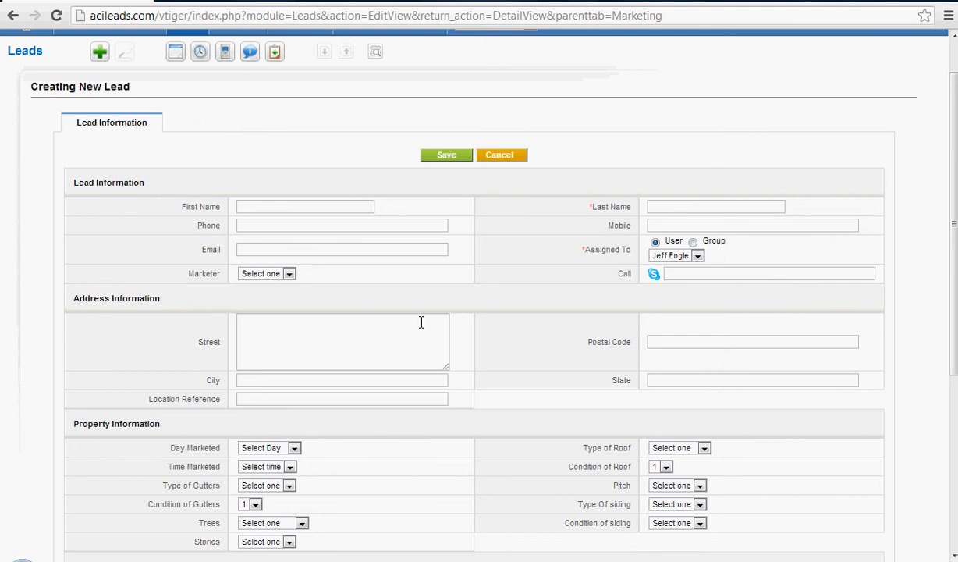
{"action": "left_click", "coordinate": [99, 52]}
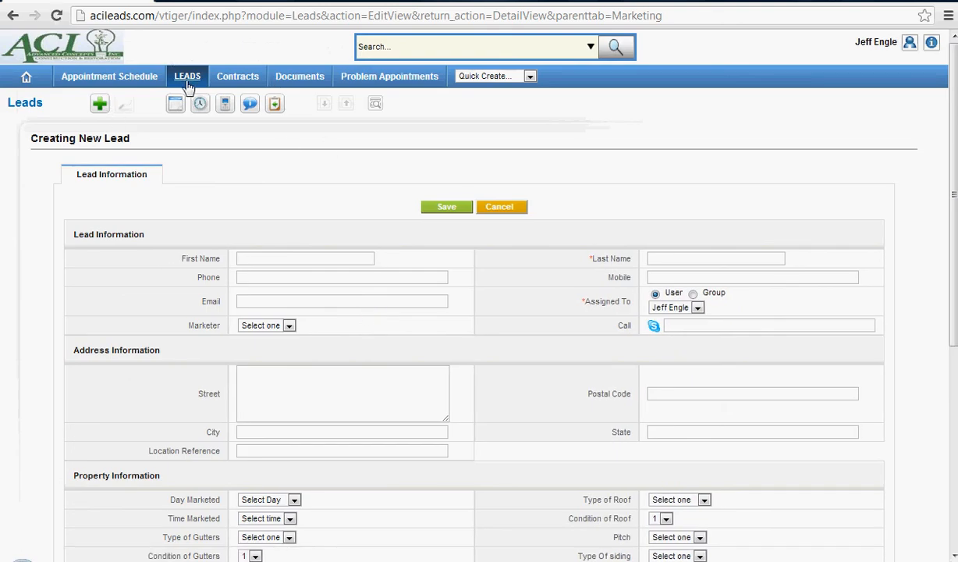
{"action": "left_click", "coordinate": [191, 83]}
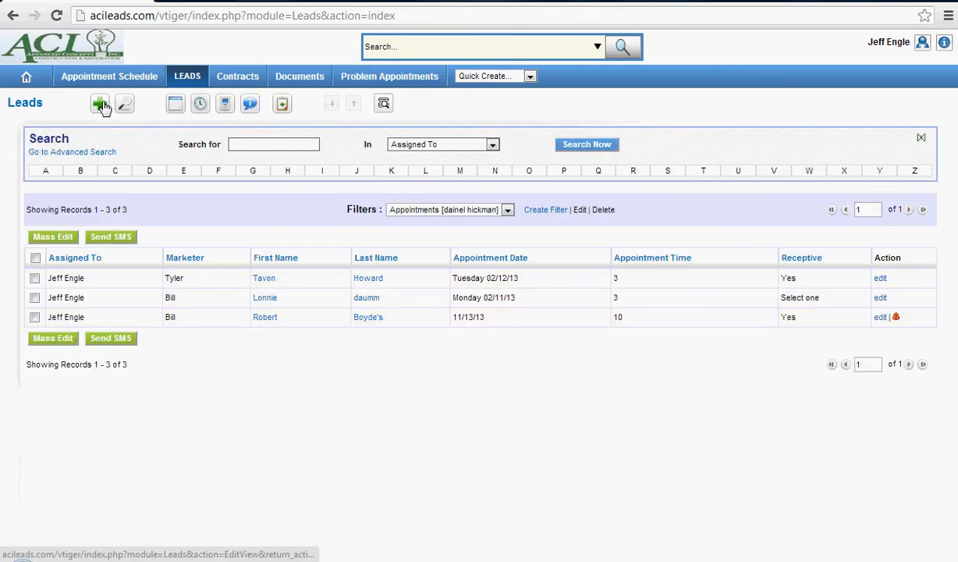
Open a new lead form, view its fields down to the description, and go back to the leads list without saving.
{"action": "left_click", "coordinate": [102, 105]}
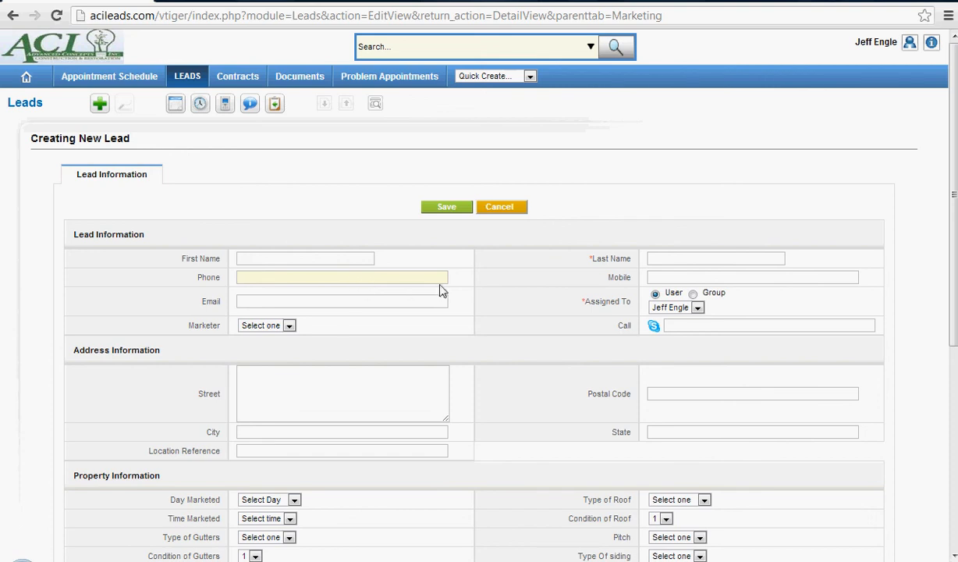
{"action": "scroll", "coordinate": [480, 327], "scroll_direction": "down", "scroll_amount": 5}
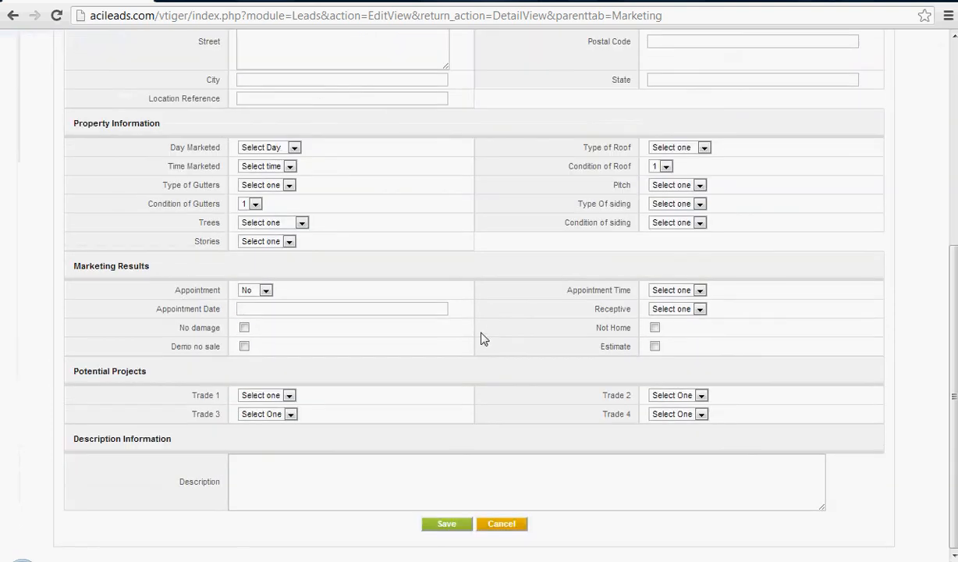
{"action": "left_click", "coordinate": [298, 478]}
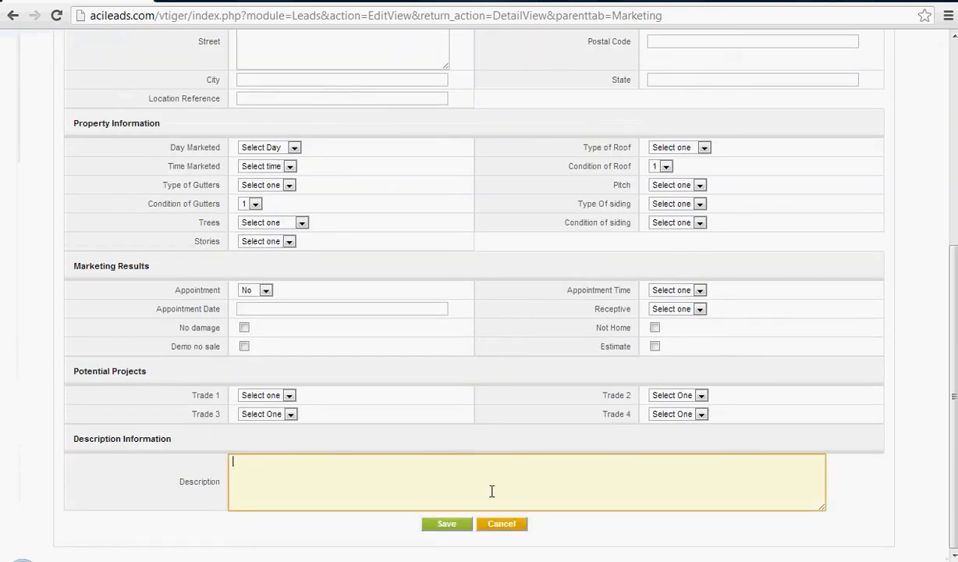
{"action": "scroll", "coordinate": [441, 417], "scroll_direction": "up", "scroll_amount": 5}
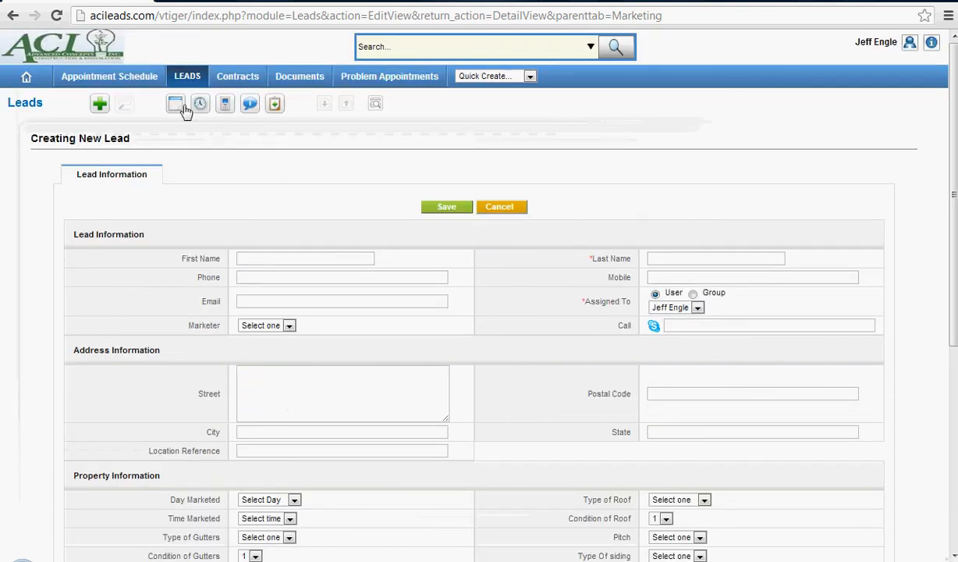
{"action": "left_click", "coordinate": [192, 81]}
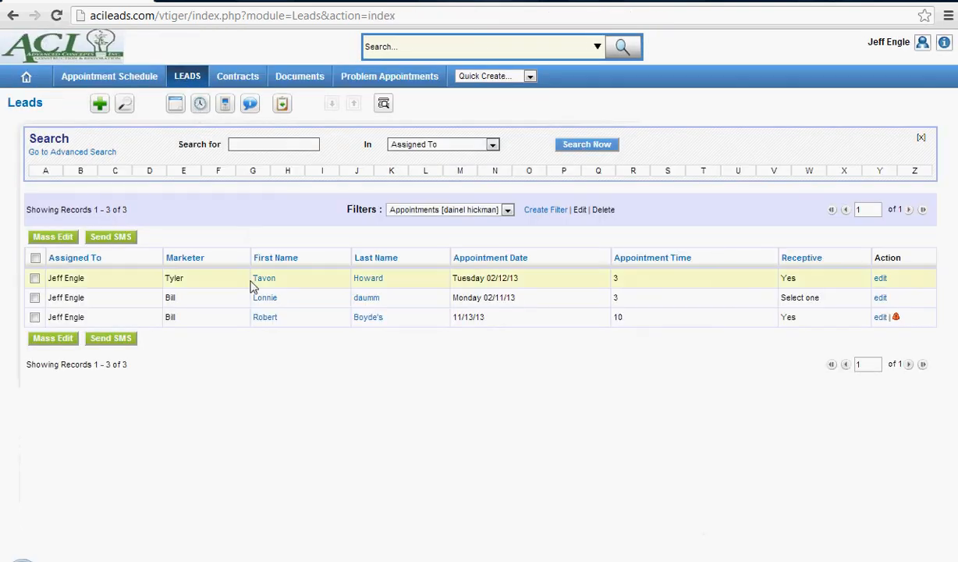